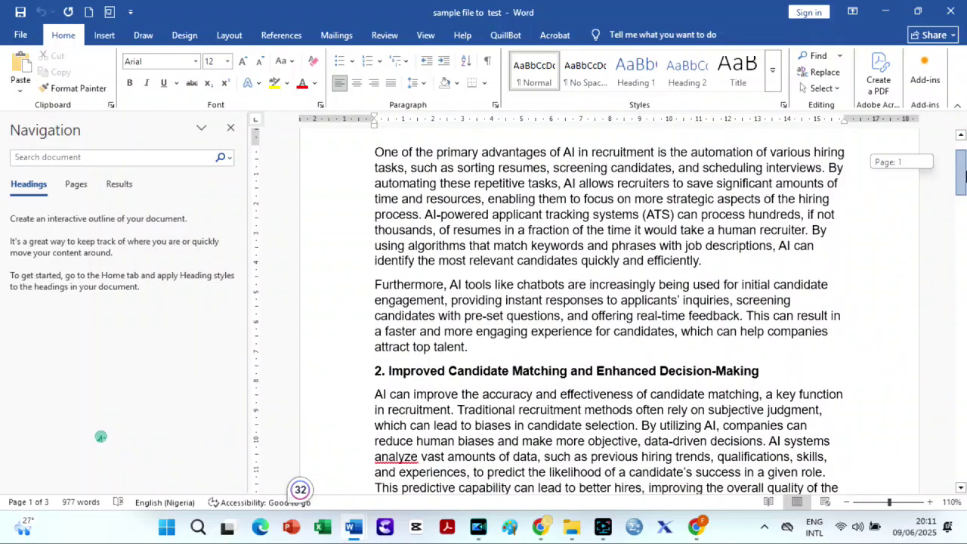
# Close the Grammarly promotion to reveal Dupli Checker's empty plagiarism text box.
pyautogui.moveTo(964, 171); pyautogui.dragTo(959, 277)
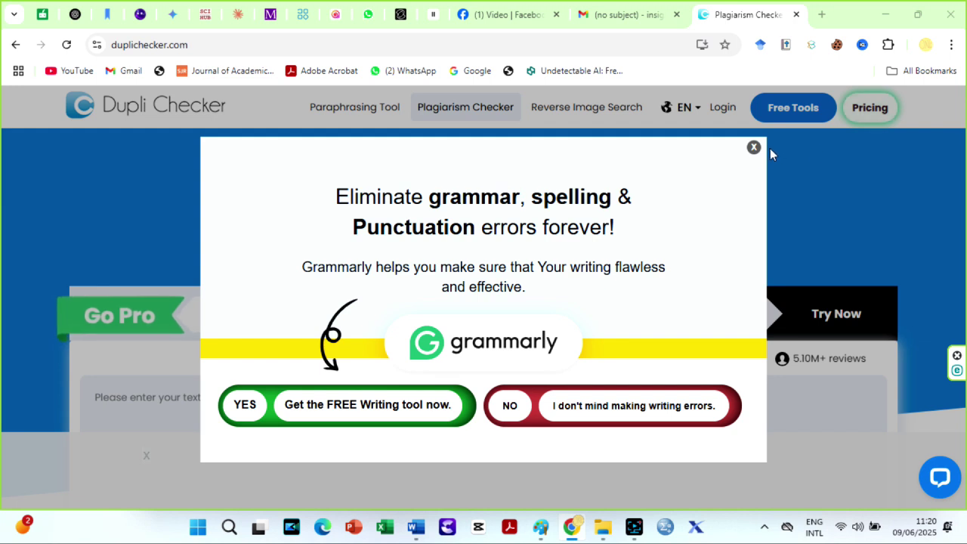
pyautogui.click(753, 147)
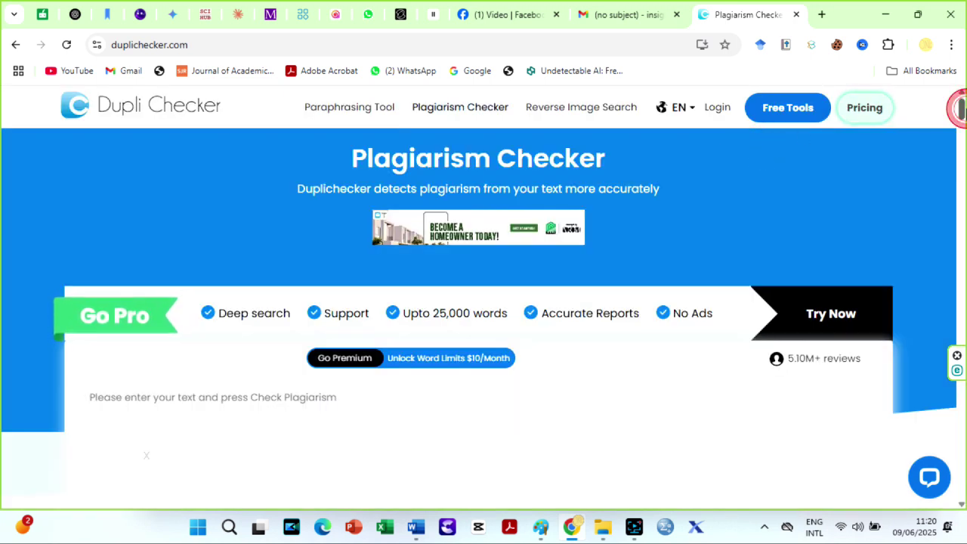
pyautogui.moveTo(960, 109); pyautogui.dragTo(960, 129)
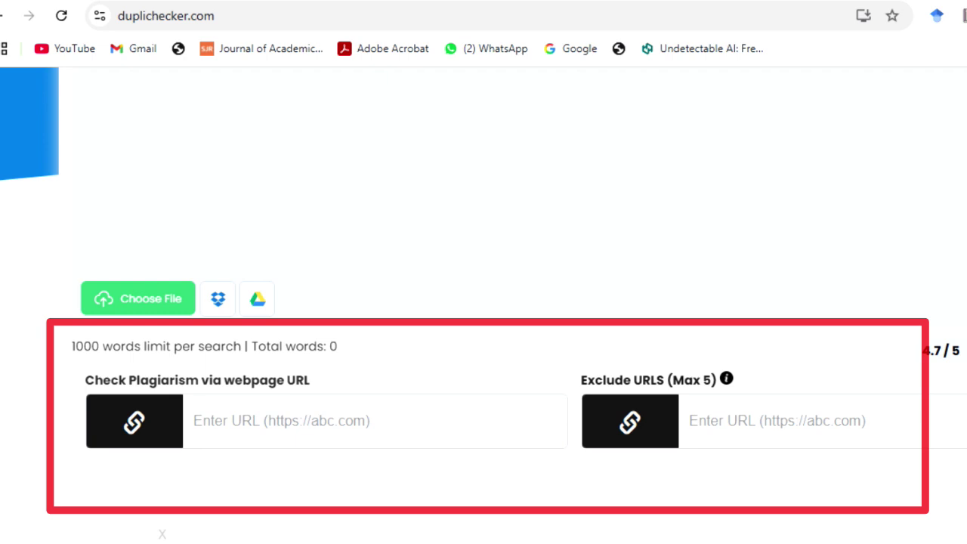
pyautogui.scroll(3, 484, 302)
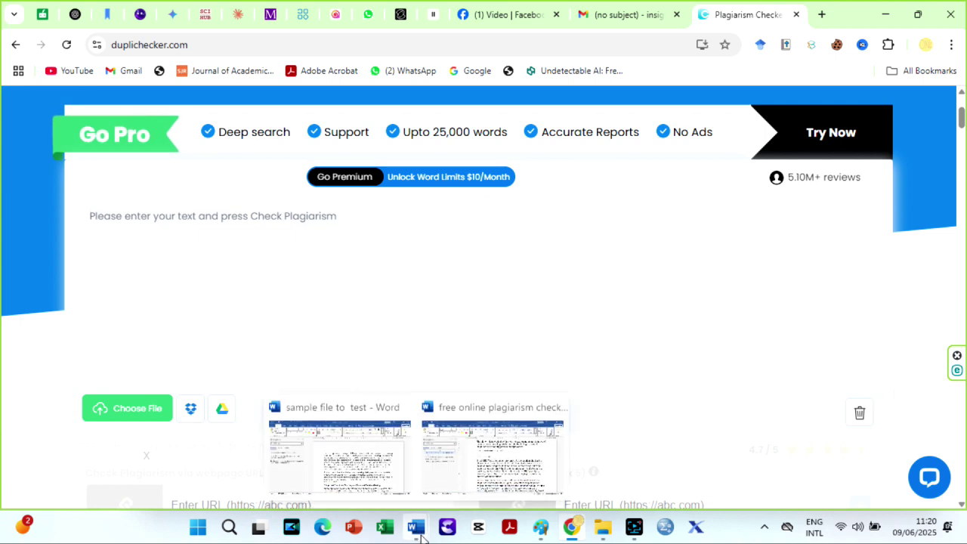
# Copy the sample text from Word and paste it into Dupli Checker's text box.
pyautogui.click(339, 456)
pyautogui.rightClick(505, 306)
pyautogui.click(537, 82)
pyautogui.click(571, 453)
pyautogui.click(295, 268)
pyautogui.hotkey('ctrl', 'v')
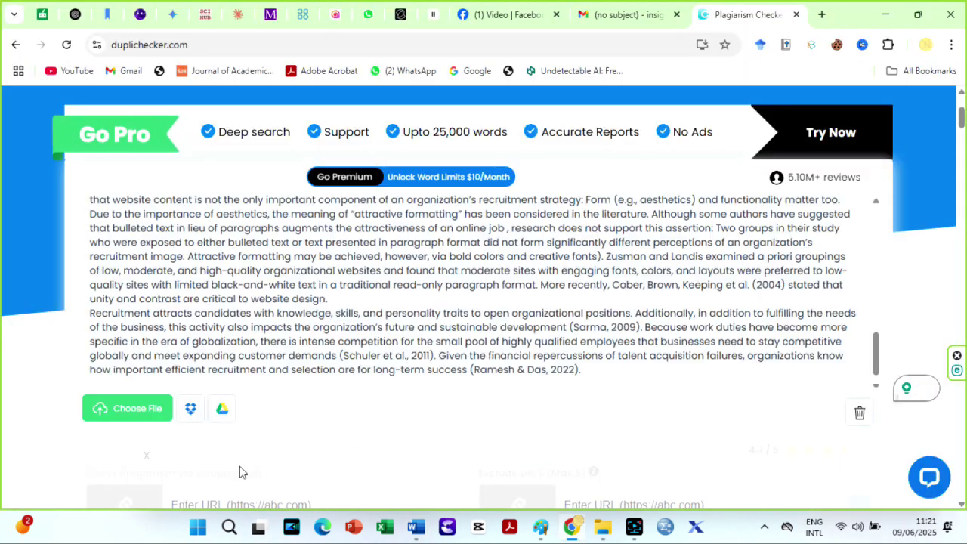
# Pass reCAPTCHA and run the check: 59% plagiarism, 41% unique across 977 words.
pyautogui.scroll(-1, 960, 128)
pyautogui.moveTo(963, 132); pyautogui.dragTo(963, 140)
pyautogui.click(394, 293)
pyautogui.click(380, 345)
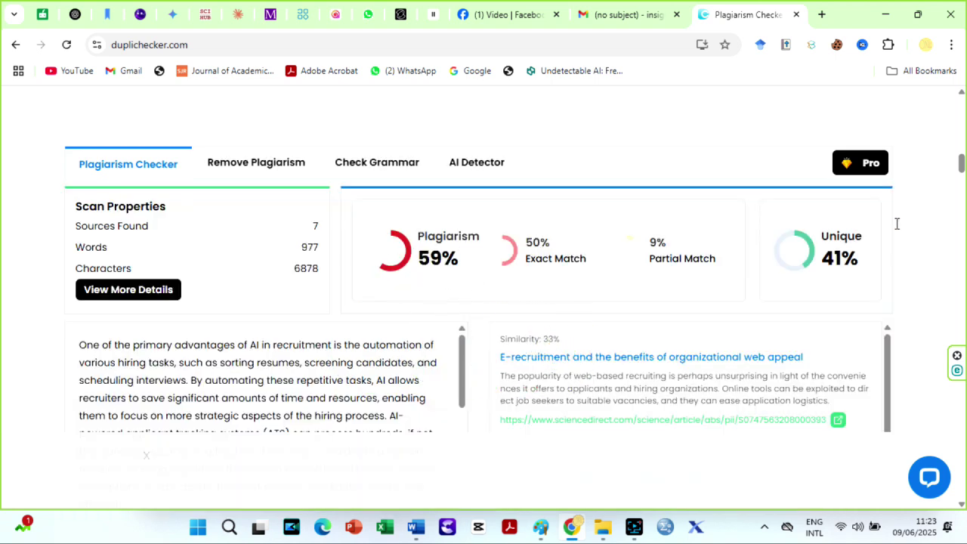
pyautogui.scroll(-2, 961, 165)
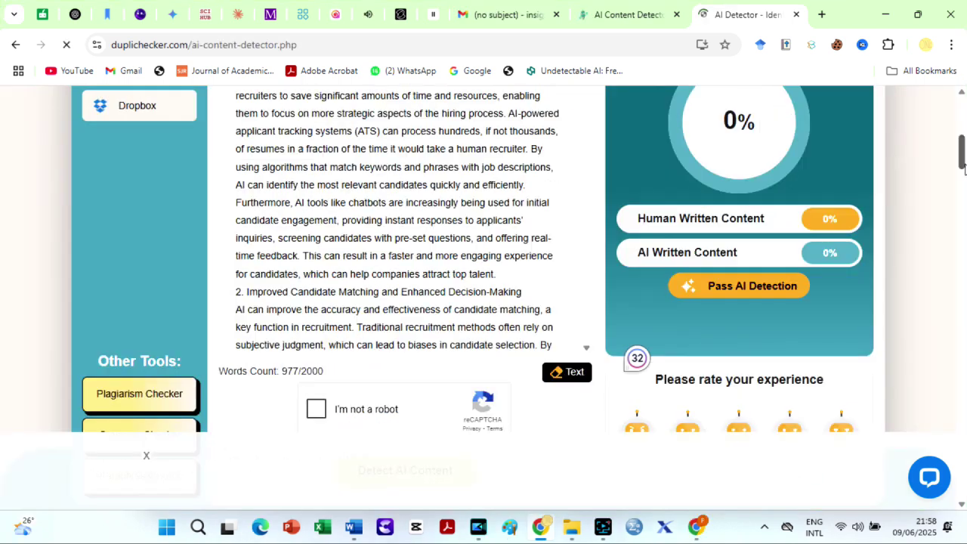
pyautogui.scroll(-2, 963, 175)
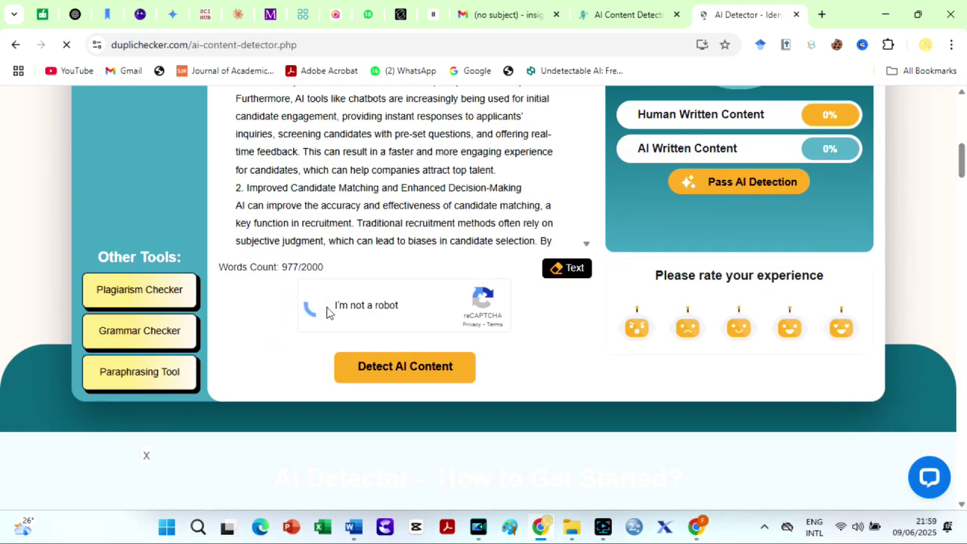
# Run Detect AI Content on the text, which rates it 100% human-written.
pyautogui.click(402, 367)
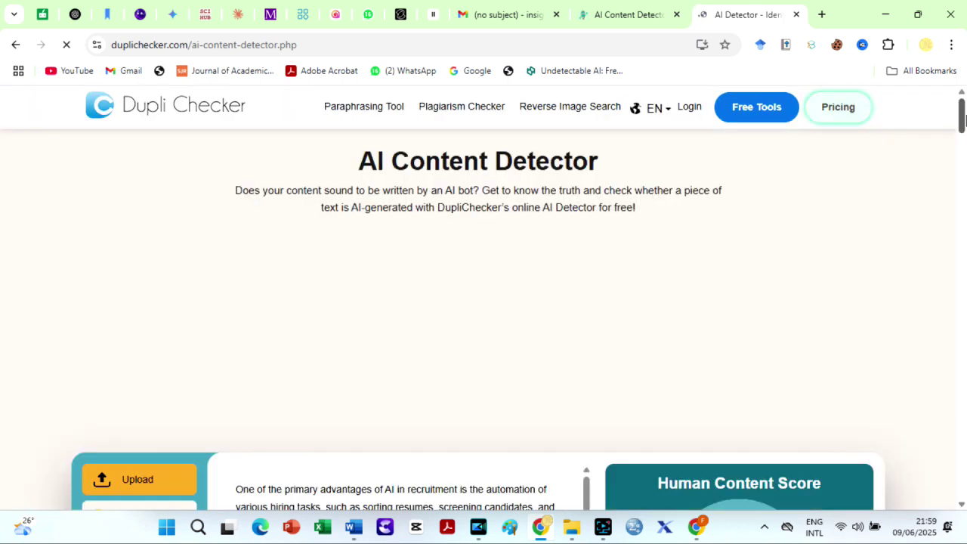
pyautogui.moveTo(964, 119); pyautogui.dragTo(963, 148)
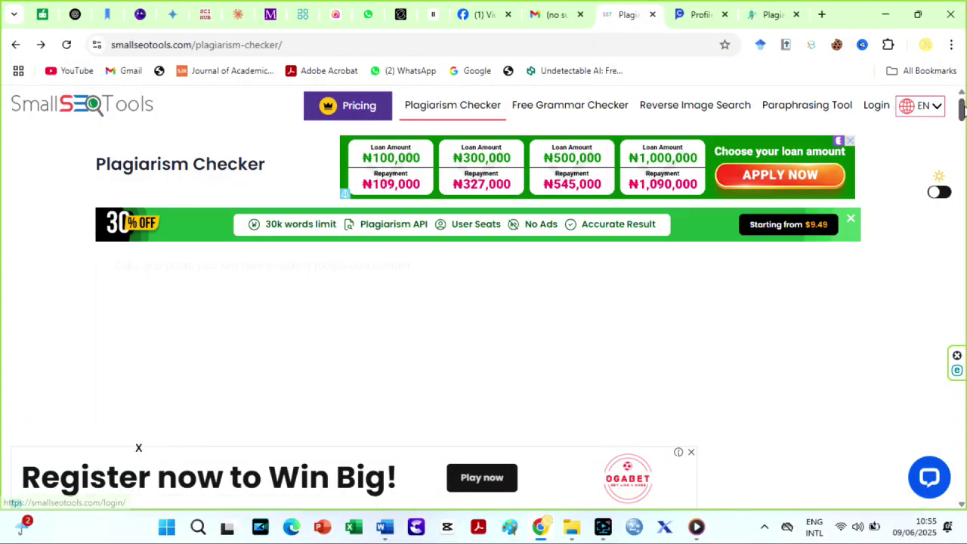
# Close the stray Pricing and Grammarly tabs and return to Small SEO Tools' Plagiarism Checker page.
pyautogui.moveTo(962, 110); pyautogui.dragTo(962, 127)
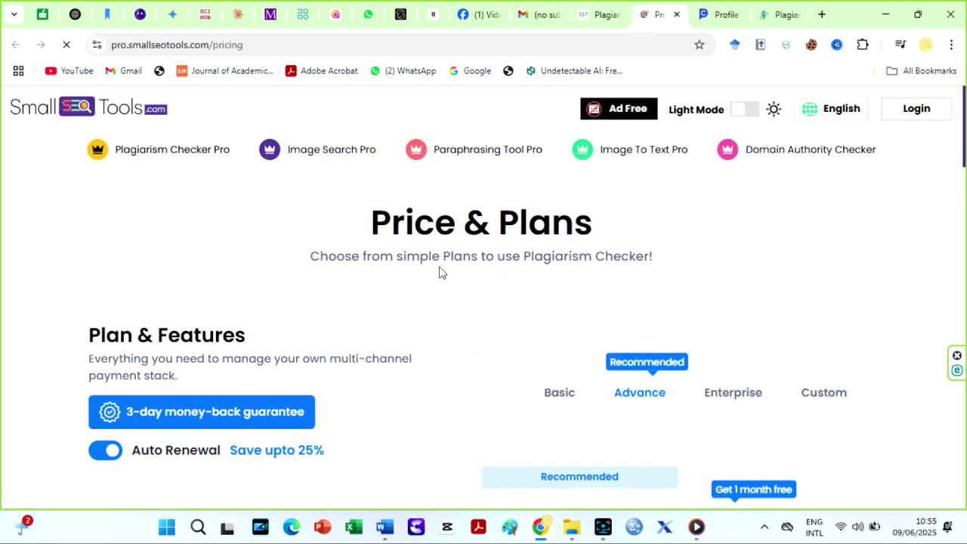
pyautogui.click(676, 14)
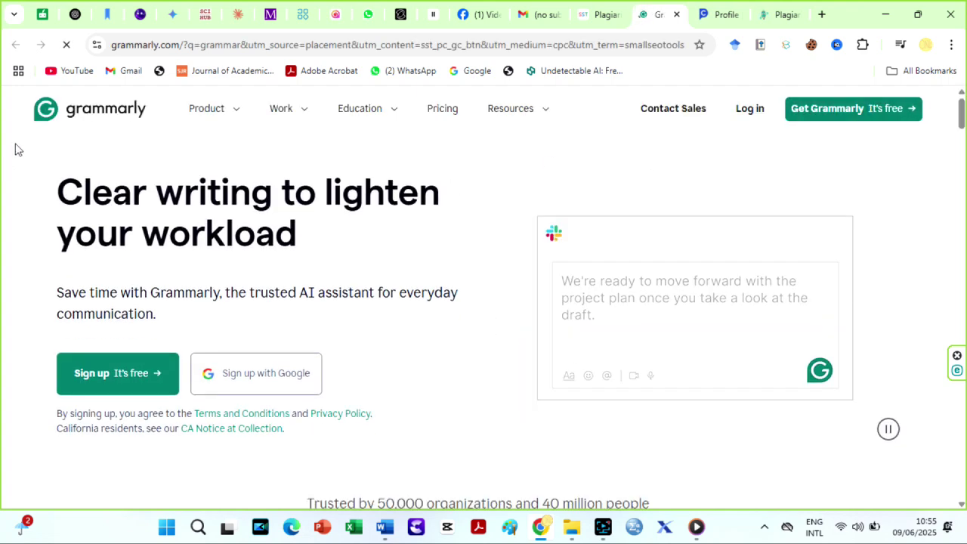
pyautogui.click(676, 14)
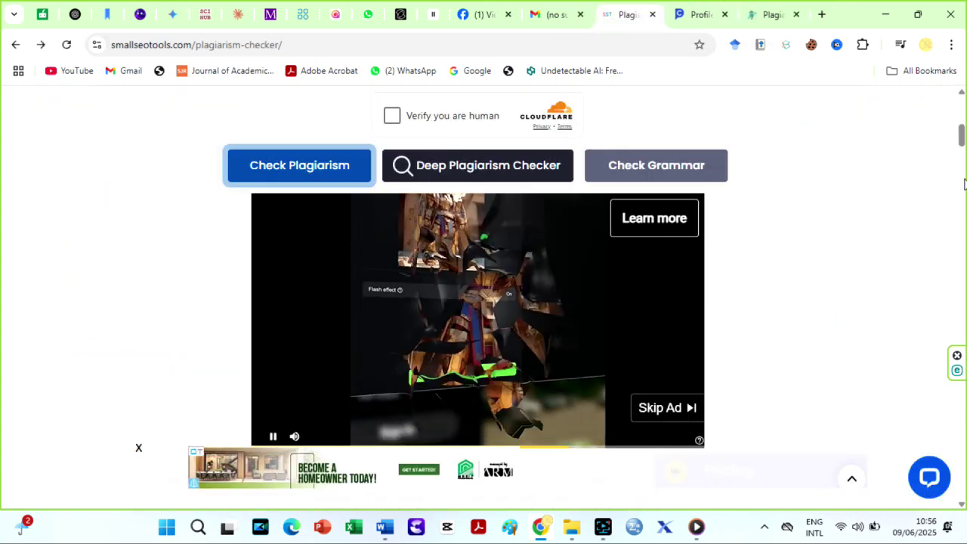
pyautogui.moveTo(961, 135); pyautogui.dragTo(961, 102)
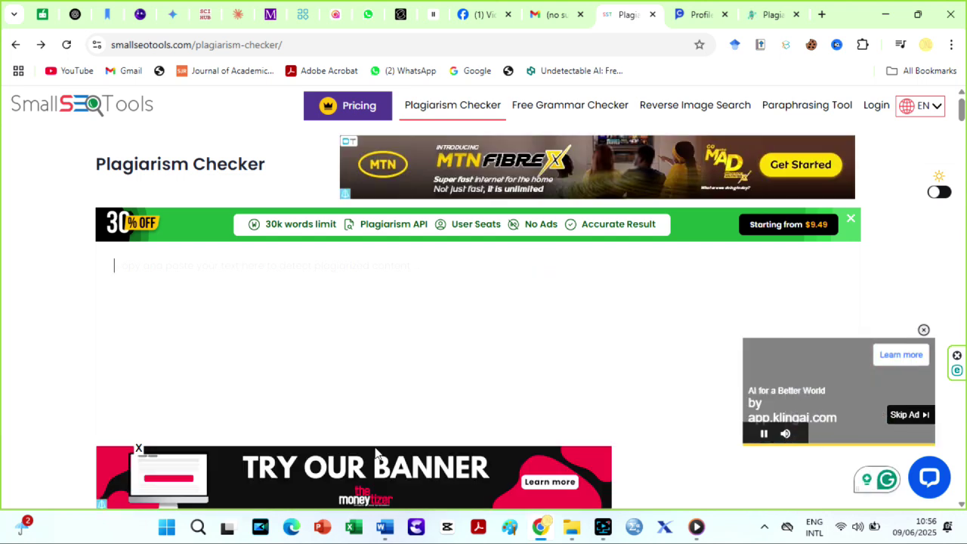
# Copy the sample text from Word and return to Small SEO Tools.
pyautogui.click(348, 495)
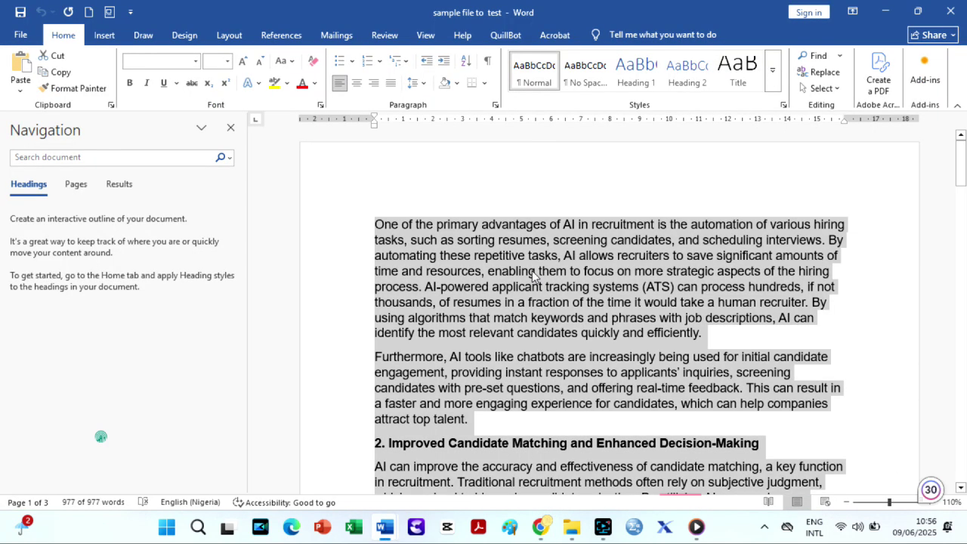
pyautogui.rightClick(533, 276)
pyautogui.click(566, 283)
pyautogui.click(539, 461)
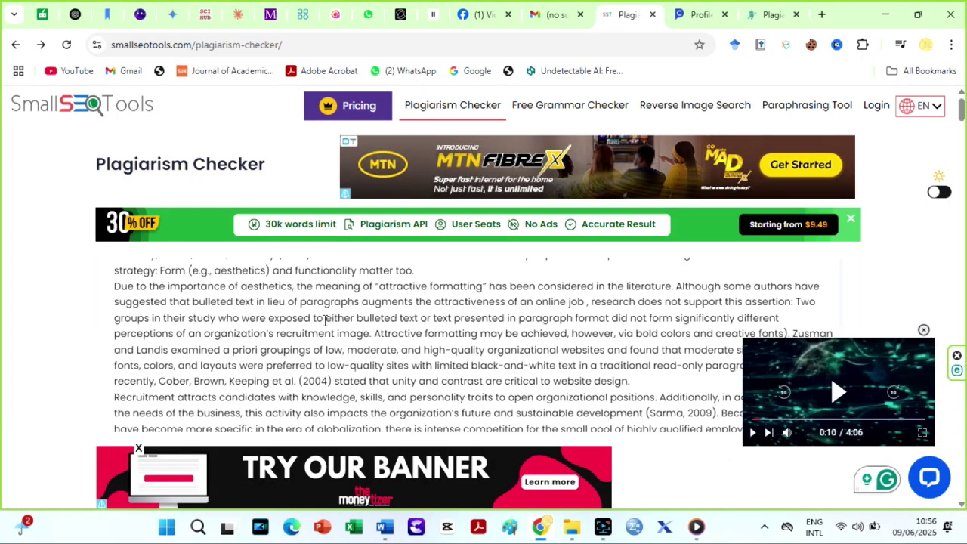
# Run the plagiarism check: 60% plagiarism, 40% unique, 28 matches from 5 sources.
pyautogui.scroll(-5, 355, 312)
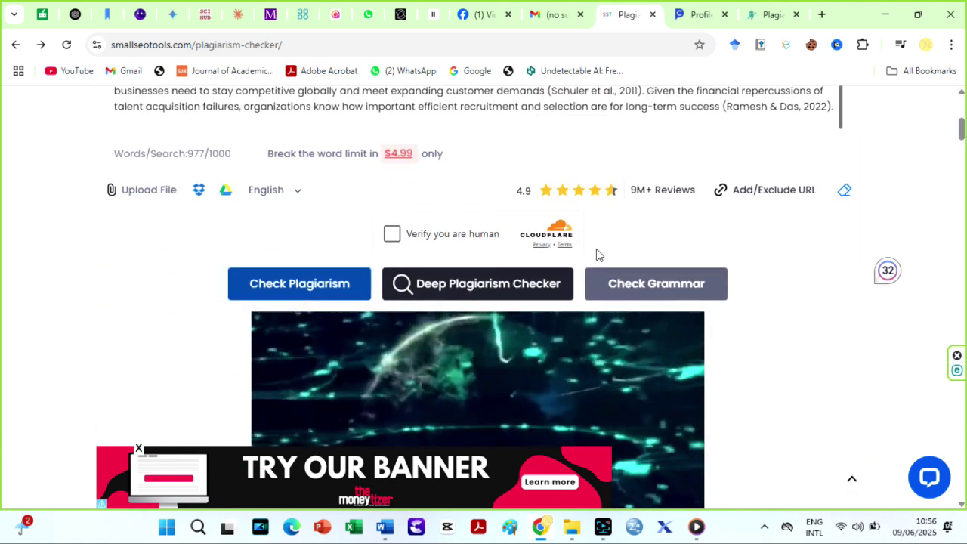
pyautogui.scroll(1, 281, 373)
pyautogui.click(311, 378)
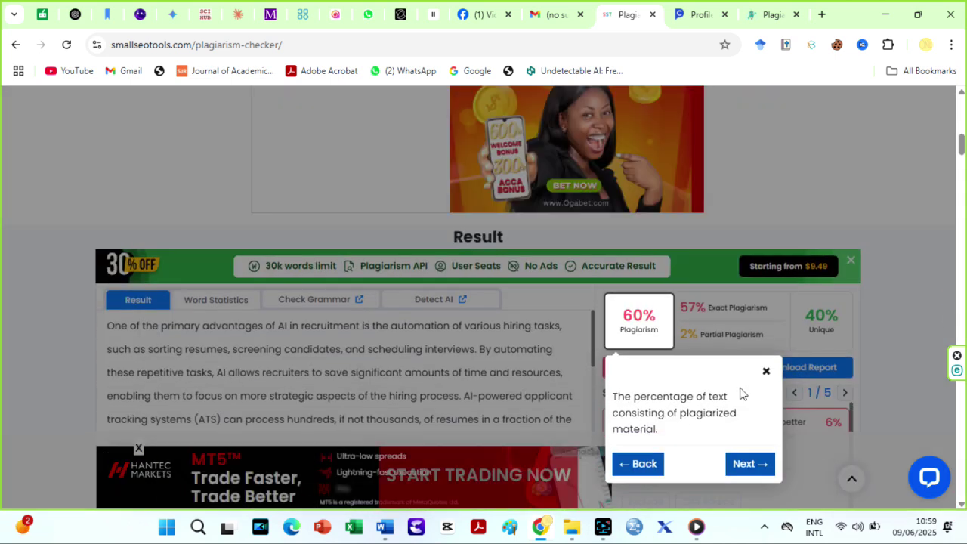
pyautogui.click(431, 344)
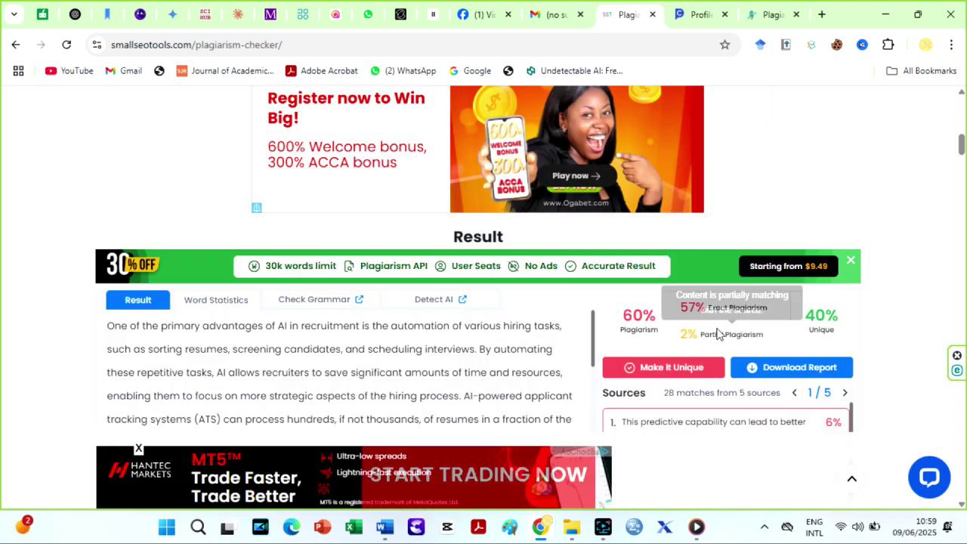
pyautogui.moveTo(637, 334)
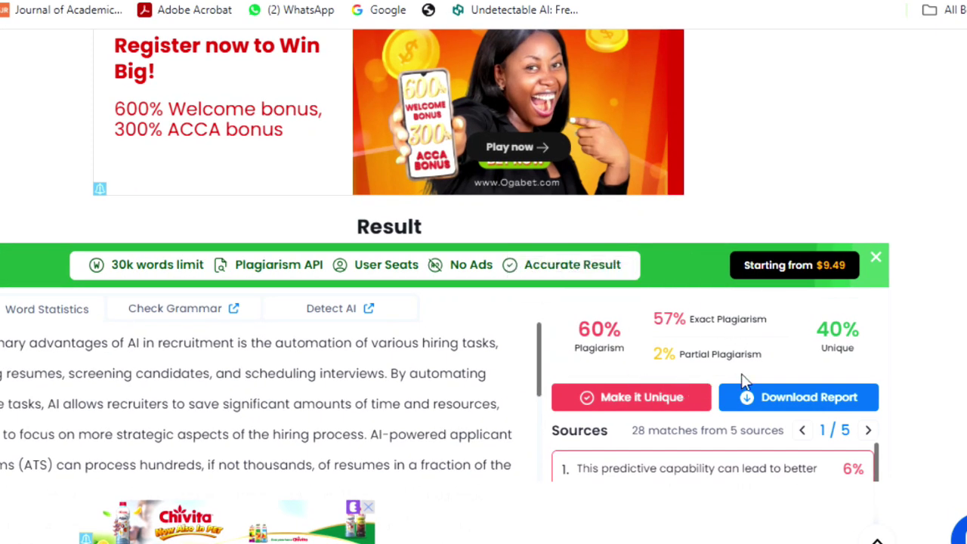
pyautogui.moveTo(831, 361)
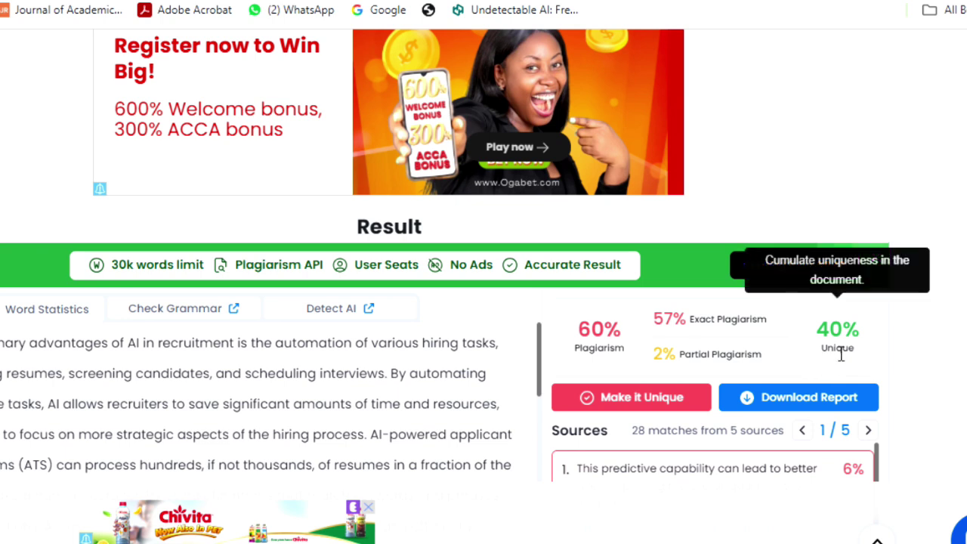
pyautogui.scroll(-4, 751, 389)
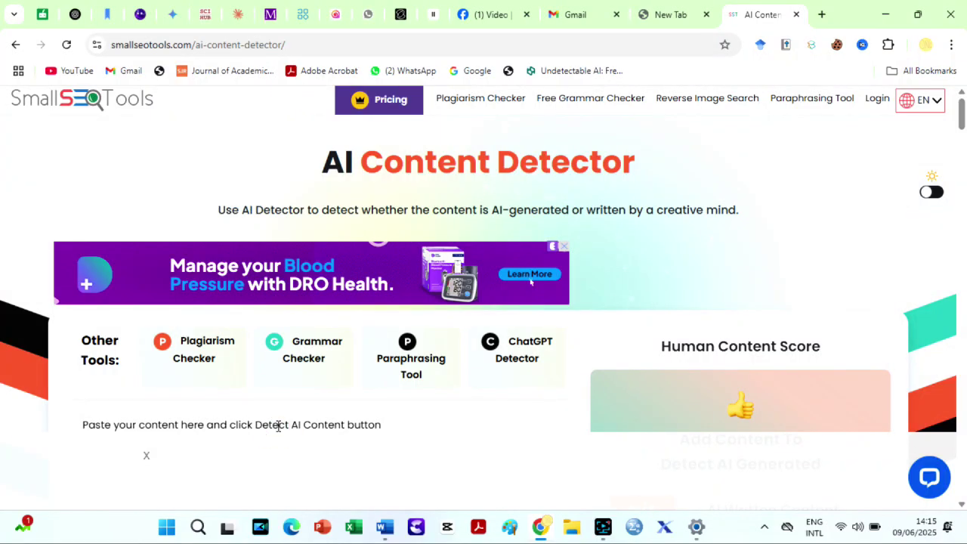
# Paste the essay into the AI detector and run it, scoring 0.04% AI and 99.96% human.
pyautogui.click(278, 426)
pyautogui.hotkey('ctrl', 'v')
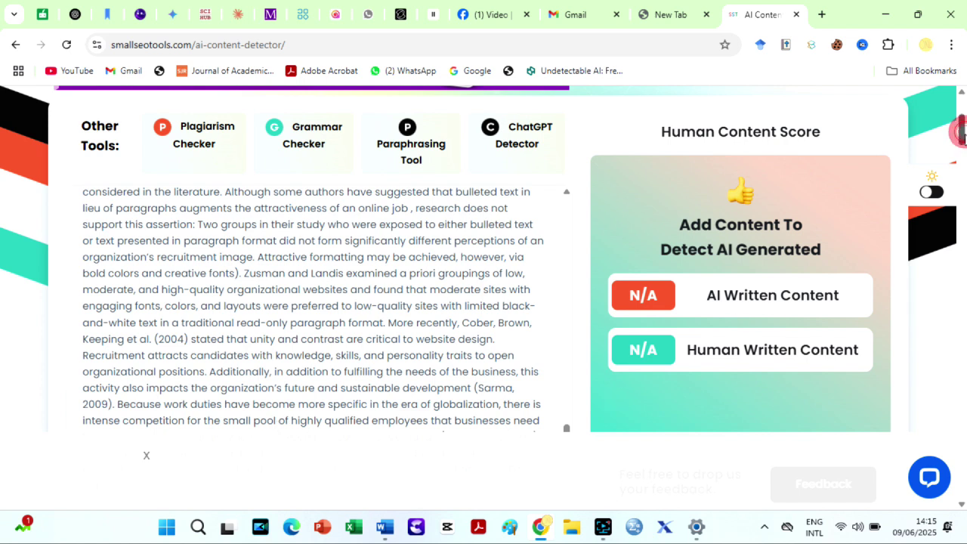
pyautogui.scroll(-5, 189, 280)
pyautogui.click(298, 412)
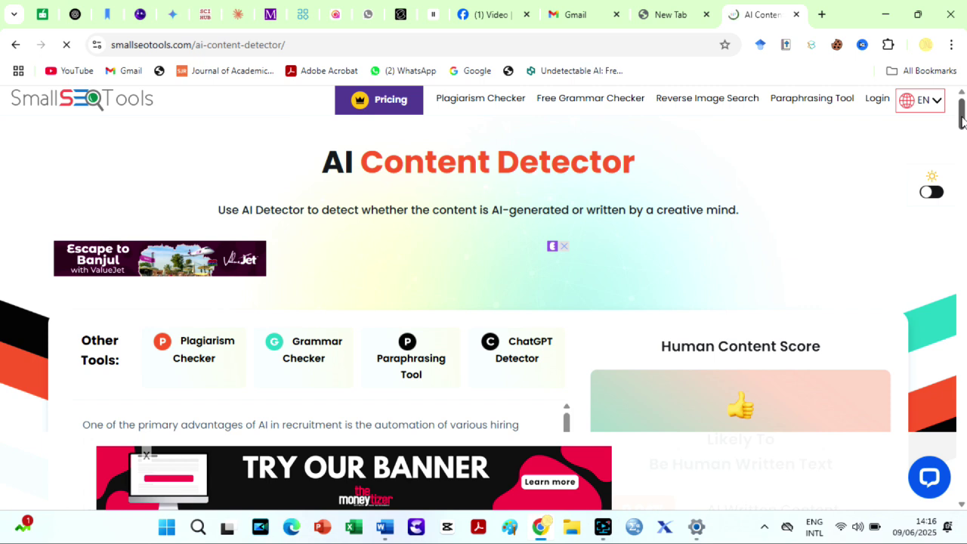
pyautogui.moveTo(962, 122)
pyautogui.mouseDown()
pyautogui.moveTo(964, 149)
pyautogui.moveTo(964, 128)
pyautogui.mouseUp()
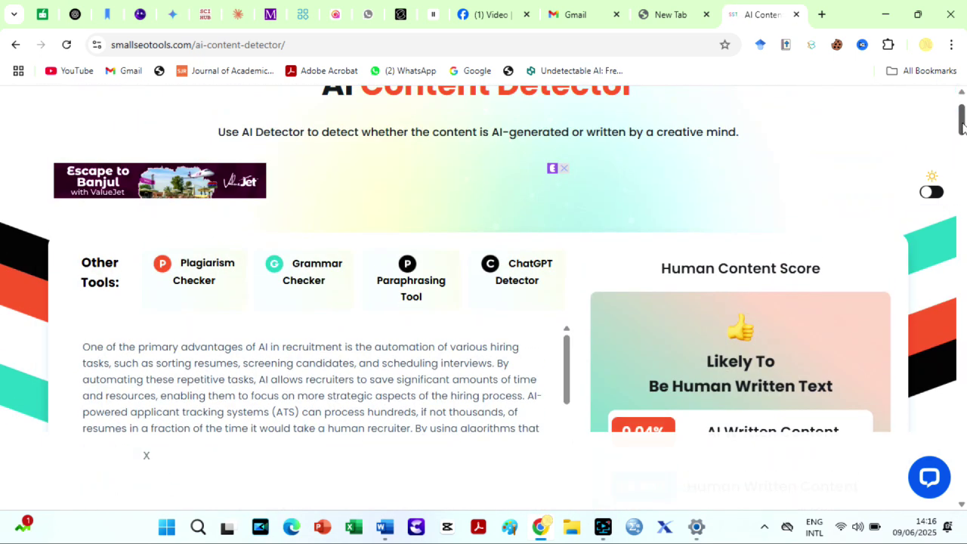
pyautogui.scroll(-3, 687, 196)
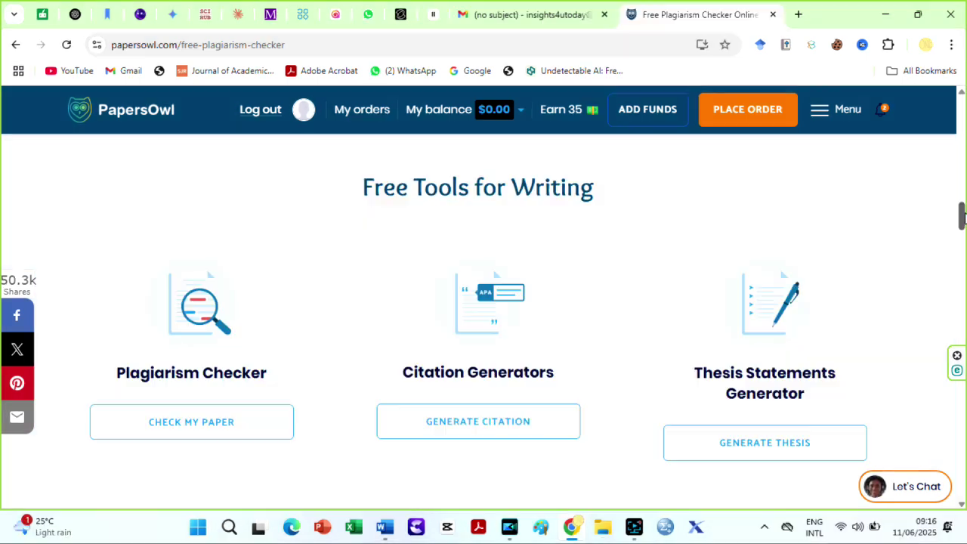
# Browse PapersOwl's checker page, then copy the Word text and focus the checker's text box.
pyautogui.scroll(-3, 483, 321)
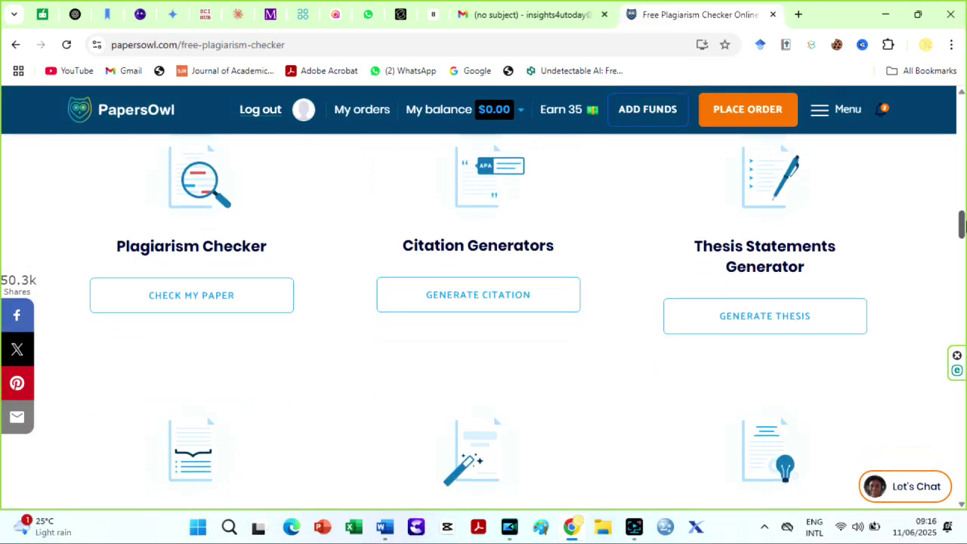
pyautogui.scroll(-2, 483, 321)
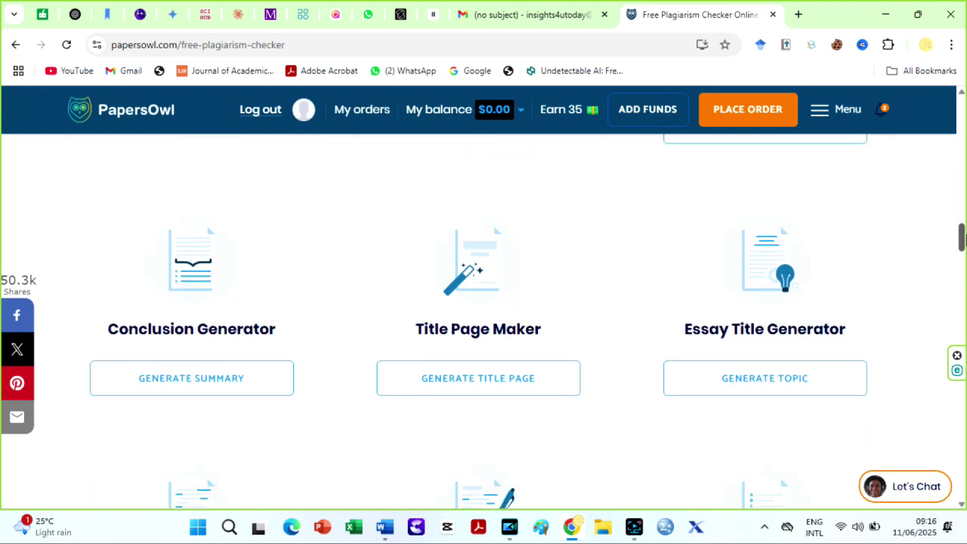
pyautogui.scroll(-3, 483, 321)
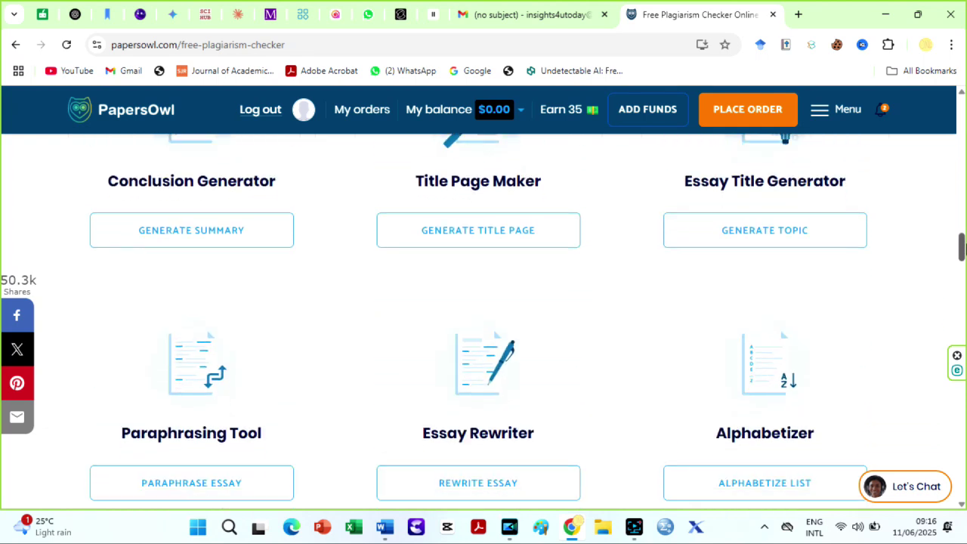
pyautogui.scroll(-3, 483, 321)
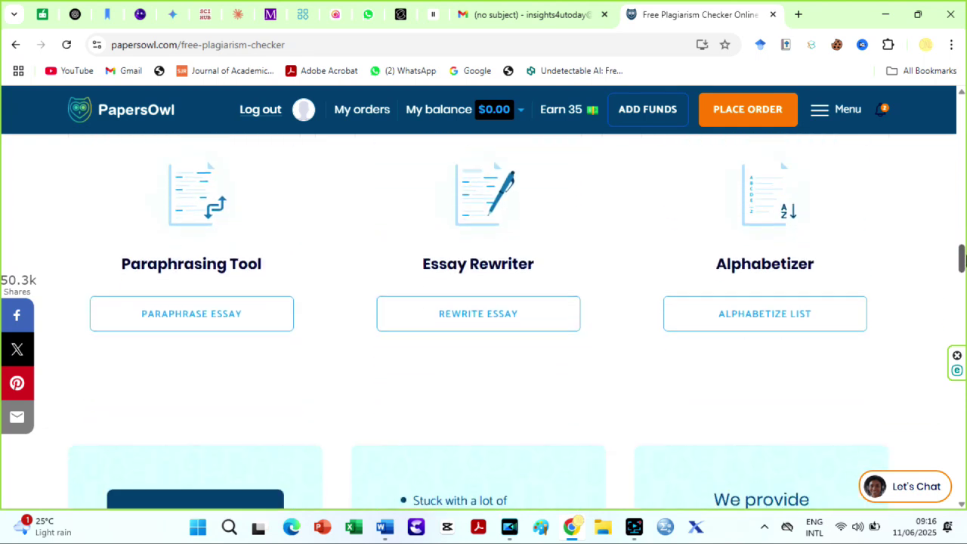
pyautogui.press('Home')
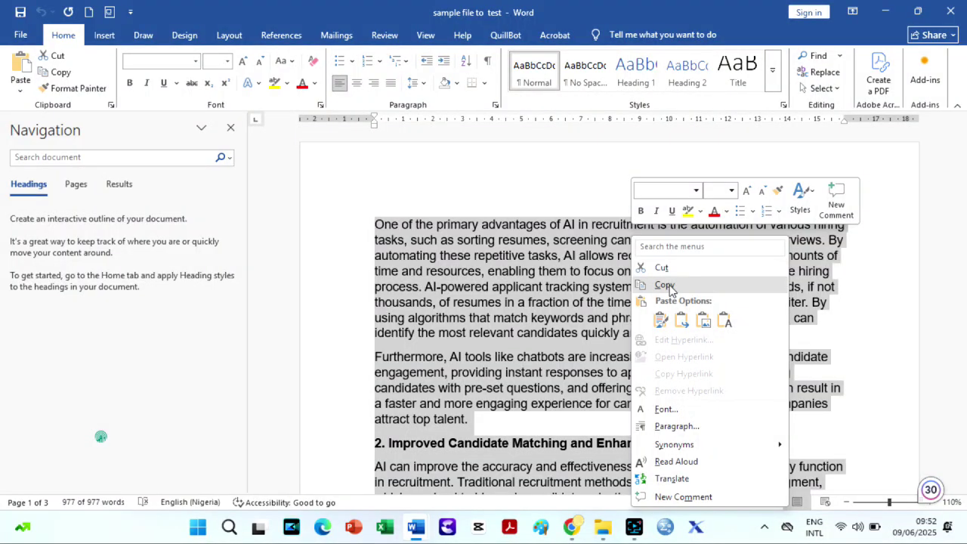
pyautogui.click(665, 284)
pyautogui.click(571, 450)
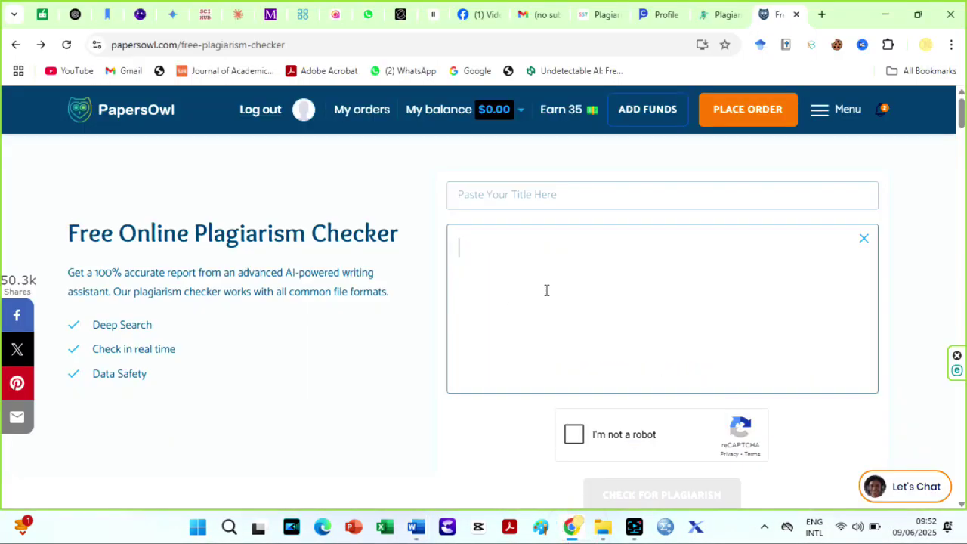
# Paste the essay, title it 'e-recruitment', pass reCAPTCHA and start the plagiarism check.
pyautogui.hotkey('ctrl', 'v')
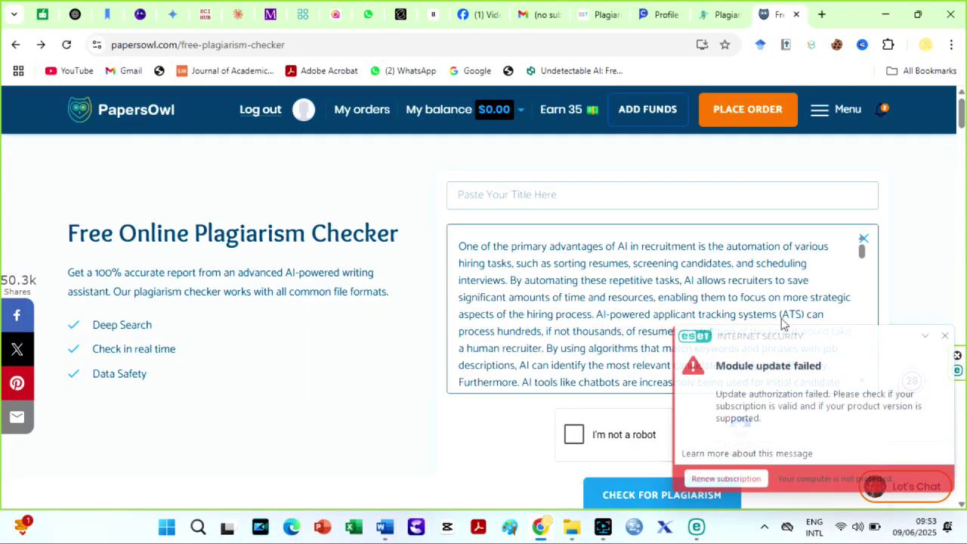
pyautogui.click(944, 339)
pyautogui.click(657, 194)
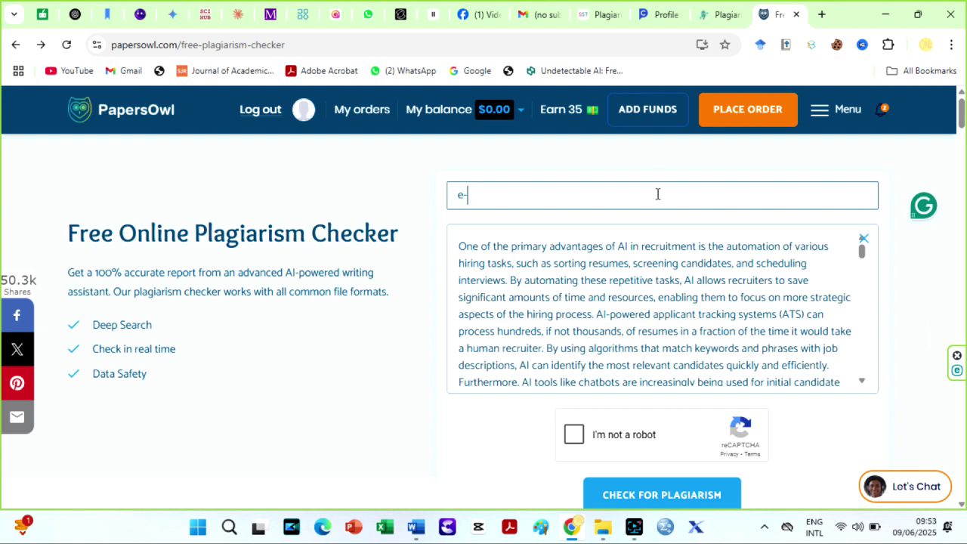
pyautogui.write('recruitment')
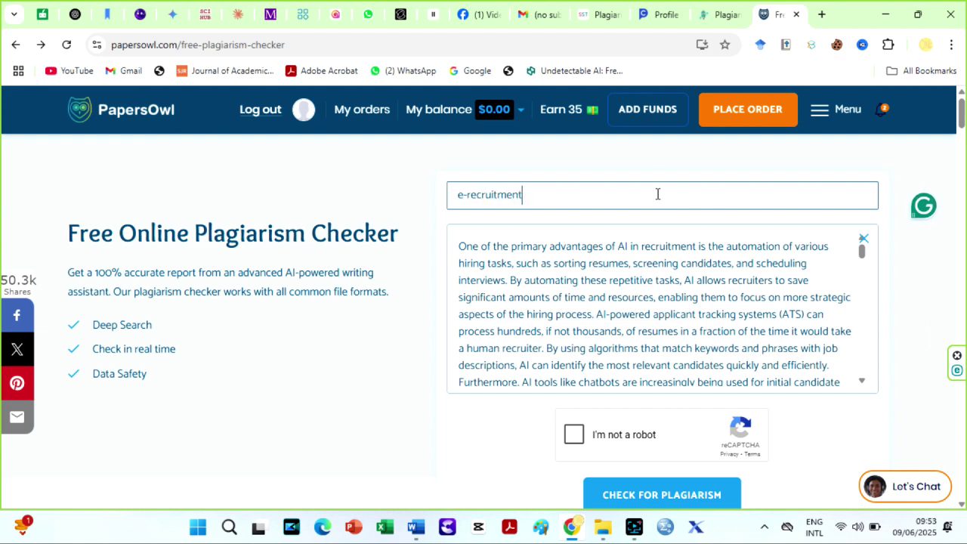
pyautogui.click(574, 437)
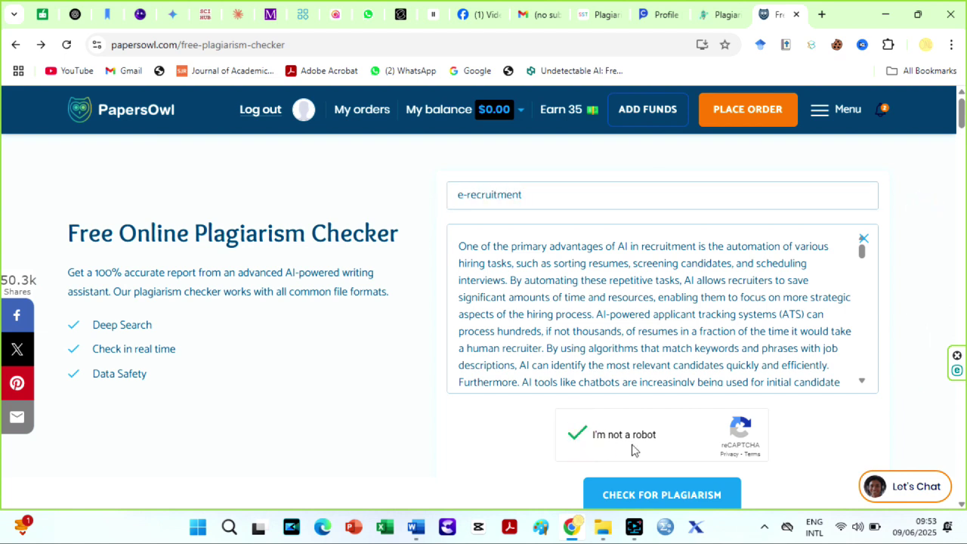
pyautogui.click(663, 491)
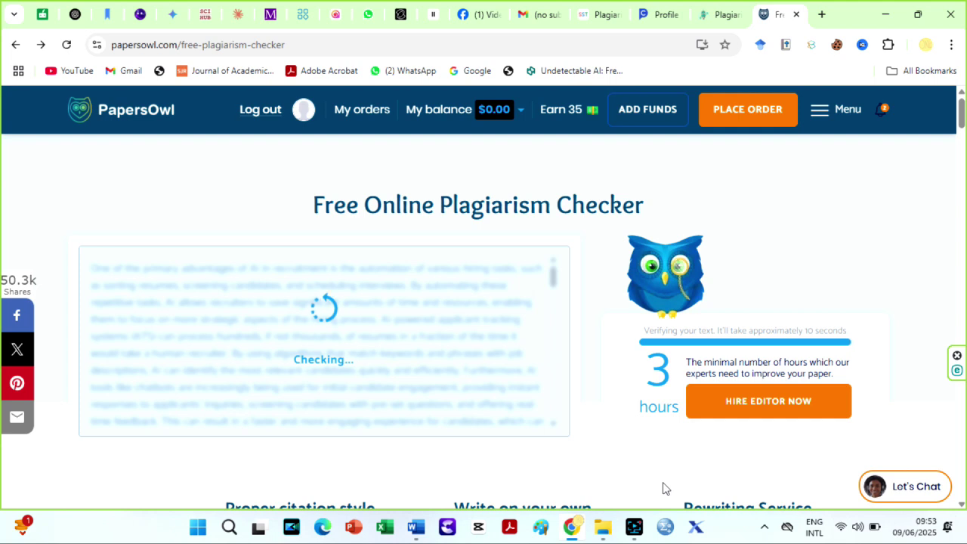
# Review the highlighted results and select the 39.7% similar score (60.3% original).
pyautogui.scroll(-1, 664, 487)
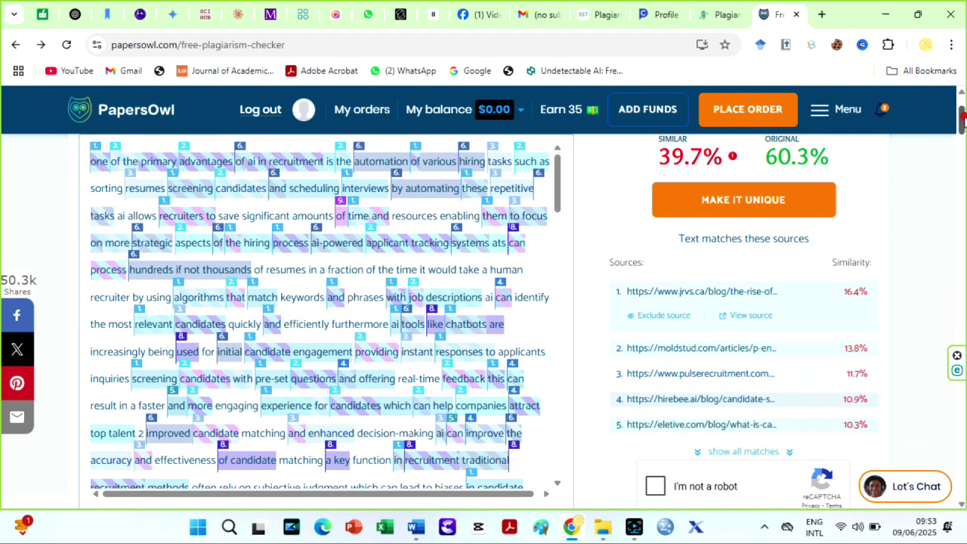
pyautogui.scroll(1, 962, 114)
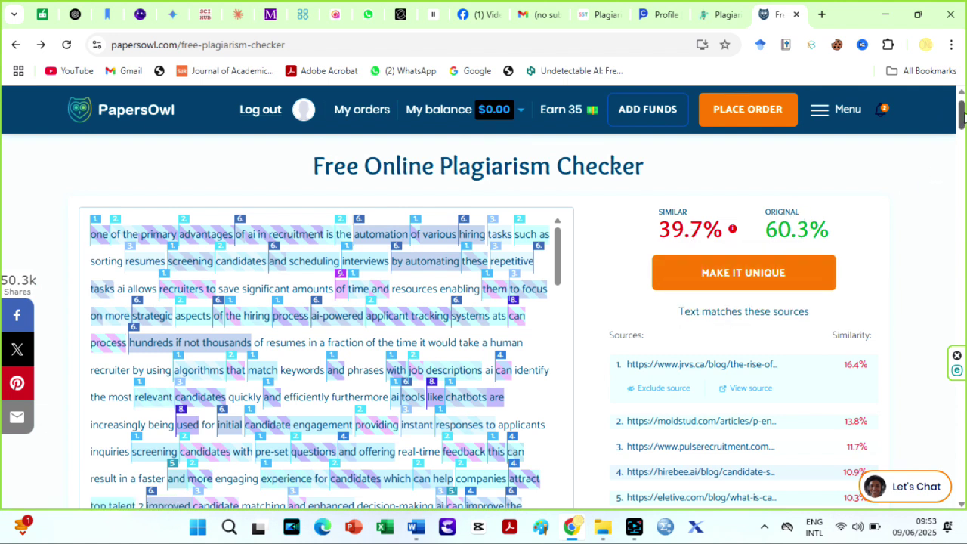
pyautogui.moveTo(961, 114); pyautogui.dragTo(961, 136)
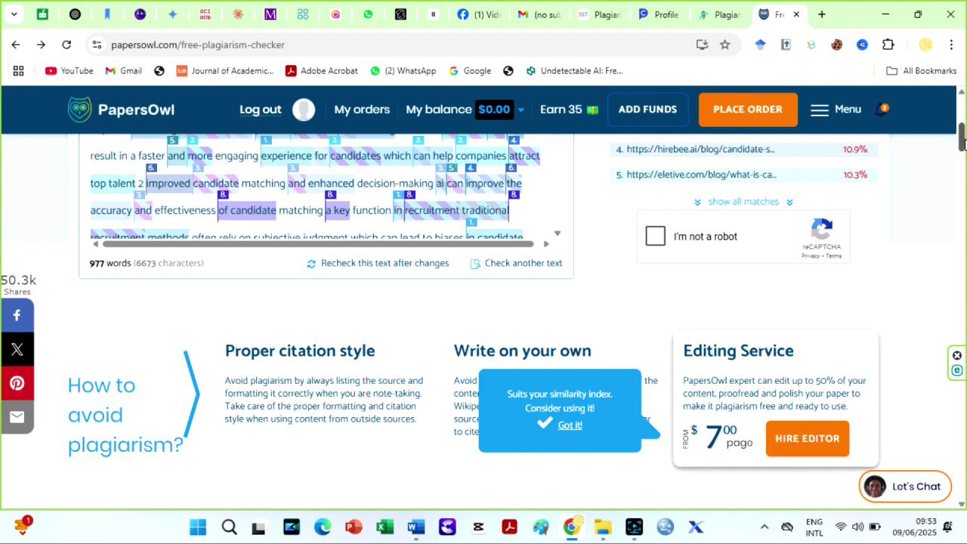
pyautogui.moveTo(963, 142); pyautogui.dragTo(962, 110)
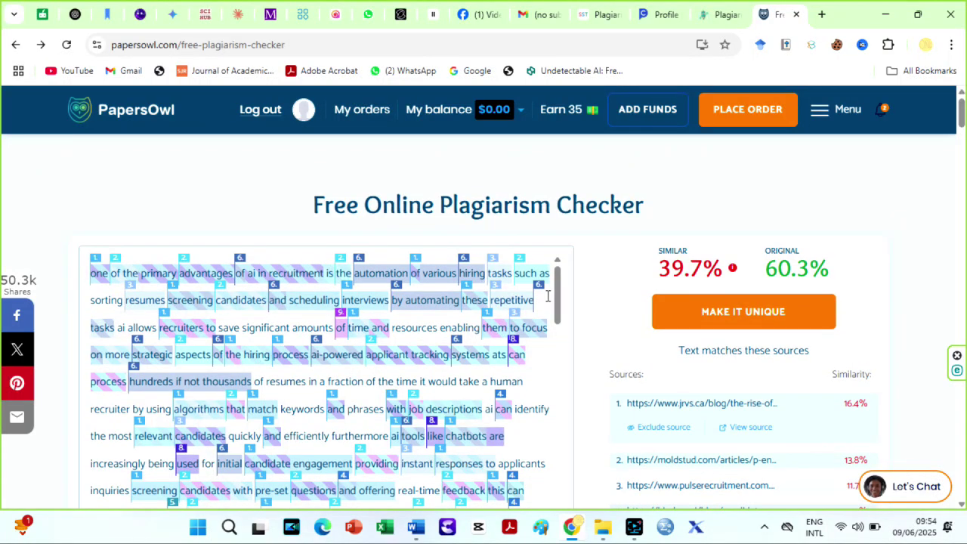
pyautogui.moveTo(557, 296)
pyautogui.mouseDown()
pyautogui.moveTo(559, 487)
pyautogui.moveTo(562, 281)
pyautogui.mouseUp()
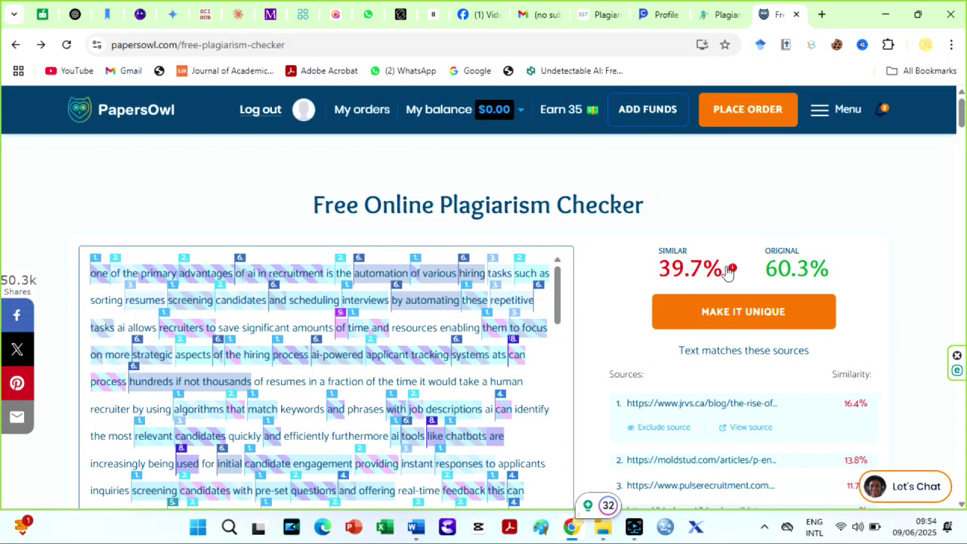
pyautogui.moveTo(659, 268); pyautogui.dragTo(724, 269)
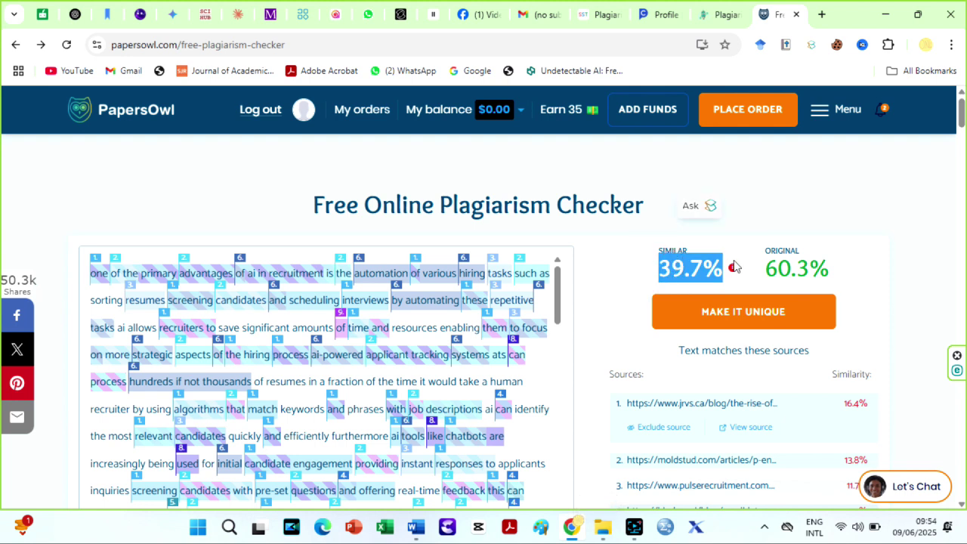
pyautogui.click(962, 112)
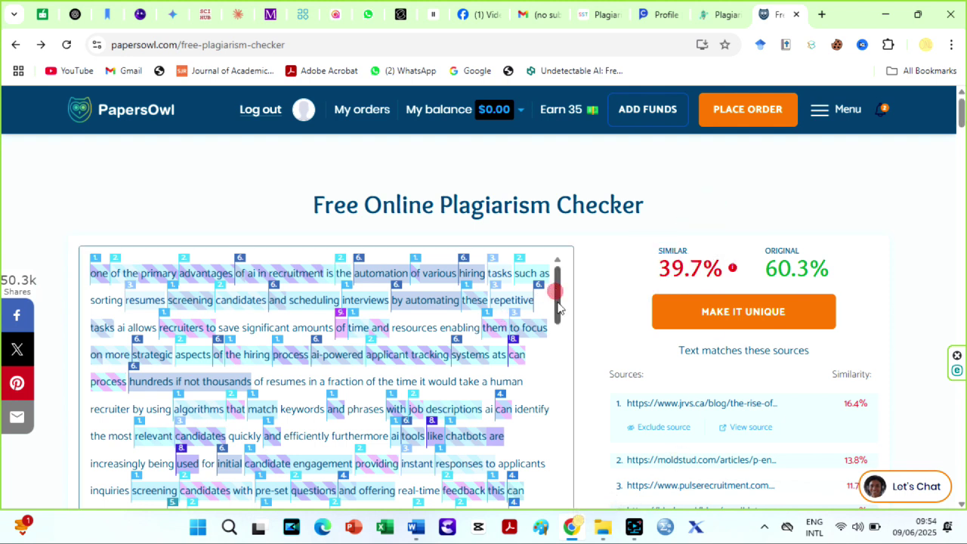
pyautogui.moveTo(556, 287)
pyautogui.mouseDown()
pyautogui.moveTo(551, 498)
pyautogui.moveTo(560, 282)
pyautogui.mouseUp()
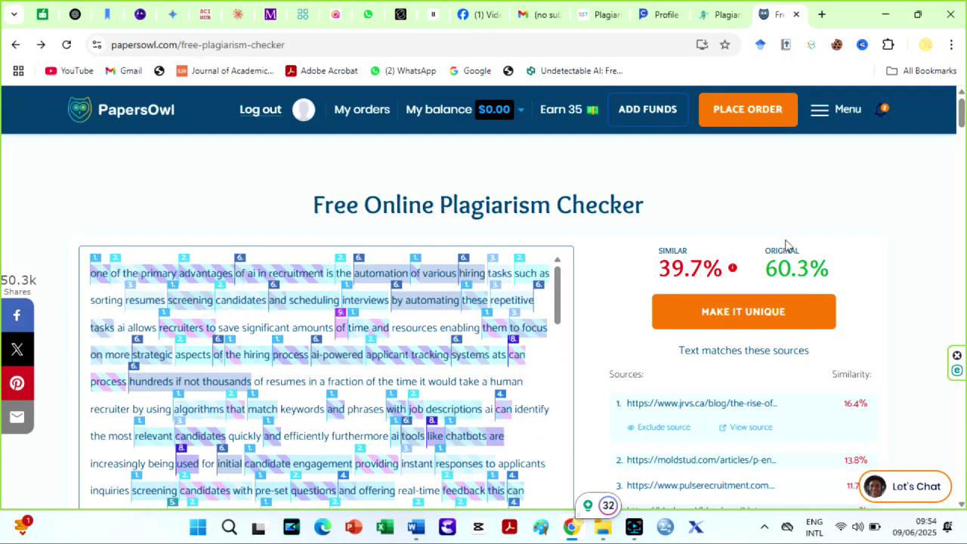
pyautogui.moveTo(655, 270)
pyautogui.moveTo(657, 270); pyautogui.dragTo(733, 268)
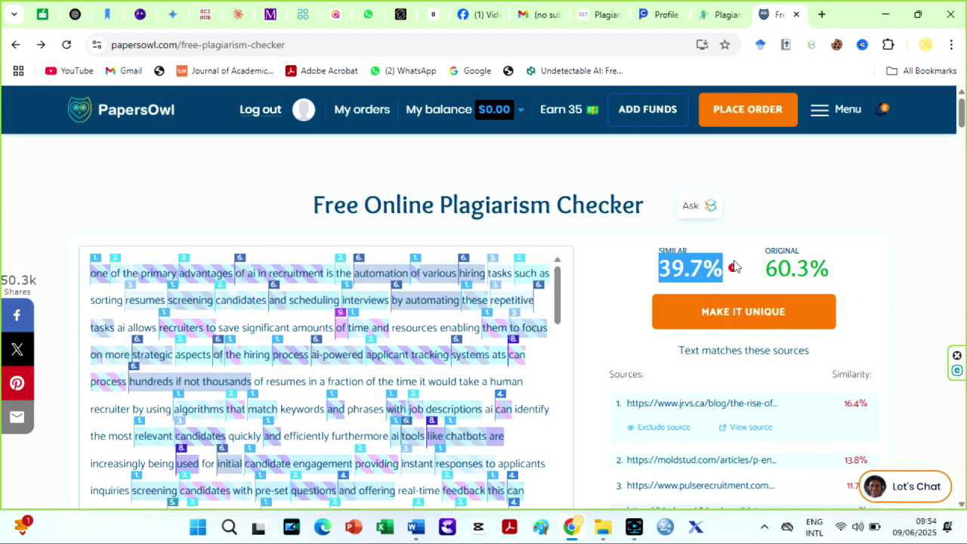
pyautogui.hotkey('ctrl', 'w')
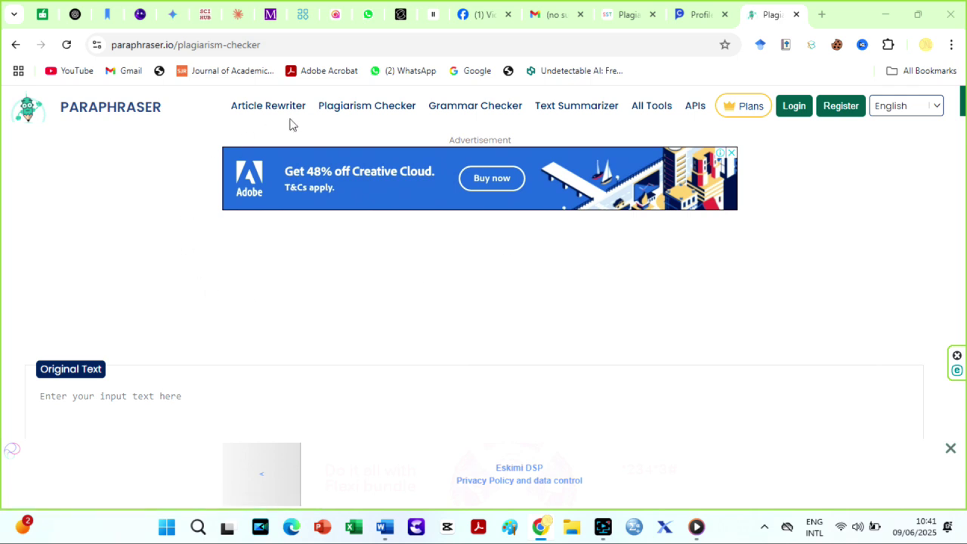
# Reload Paraphraser.io and paste the sample Word text into the Original Text box.
pyautogui.click(356, 108)
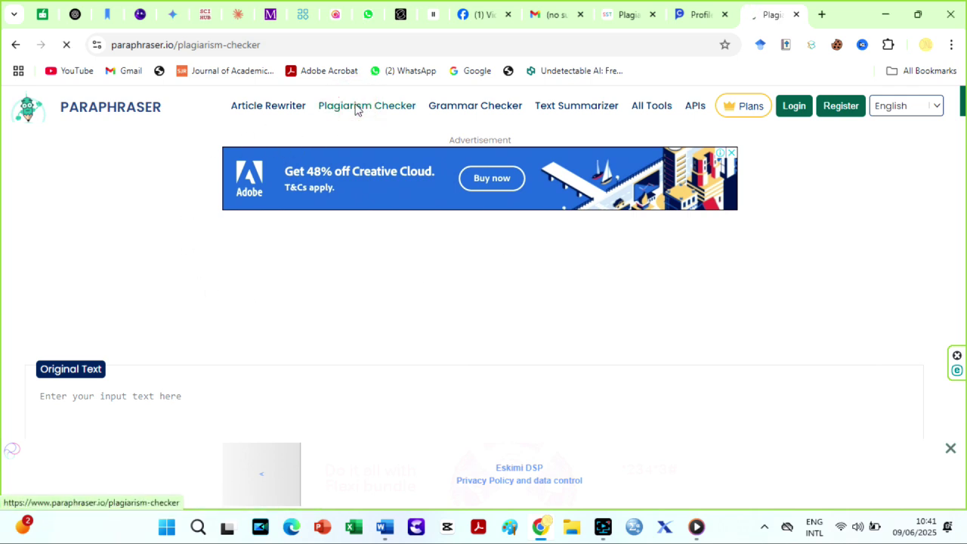
pyautogui.moveTo(963, 102); pyautogui.dragTo(963, 117)
pyautogui.click(385, 526)
pyautogui.rightClick(459, 291)
pyautogui.click(489, 59)
pyautogui.click(539, 527)
pyautogui.click(322, 386)
pyautogui.hotkey('ctrl', 'v')
# Pass reCAPTCHA and run the check, showing 72% plagiarized and 28% unique.
pyautogui.moveTo(963, 102); pyautogui.dragTo(963, 127)
pyautogui.scroll(-2, 494, 158)
pyautogui.click(419, 226)
pyautogui.click(477, 287)
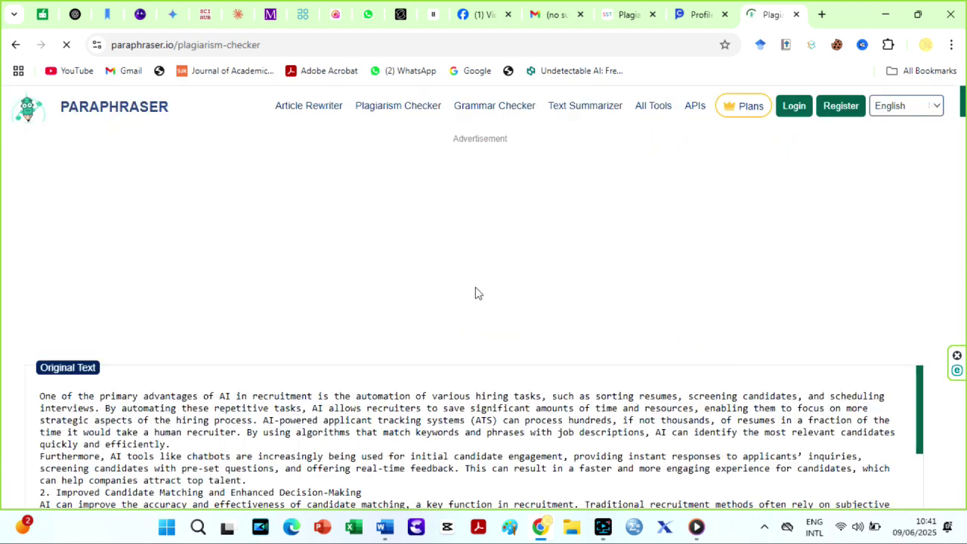
pyautogui.click(634, 330)
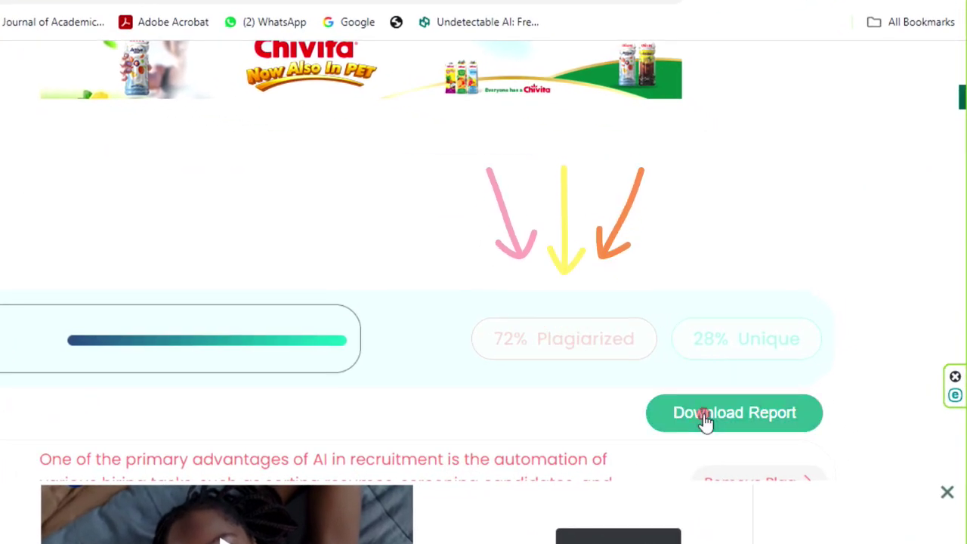
pyautogui.click(702, 415)
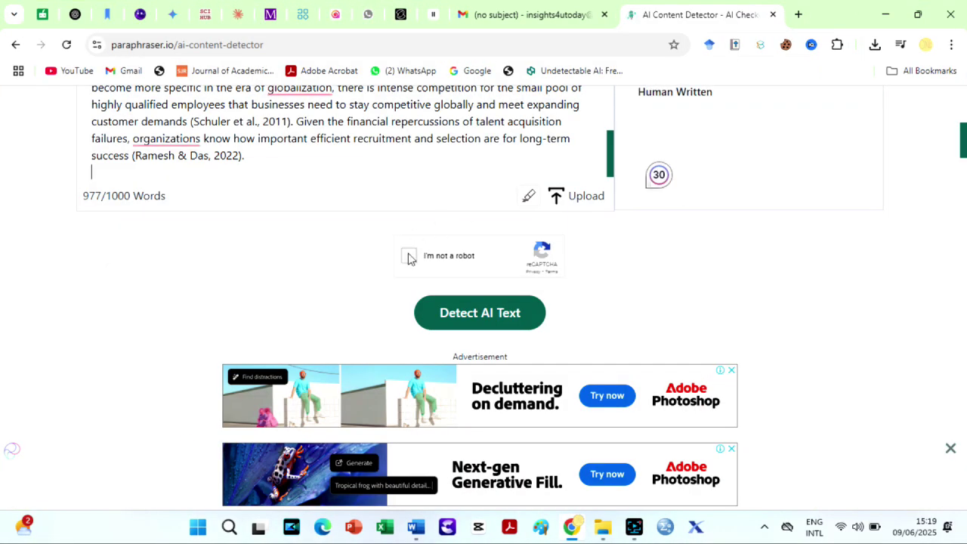
# Pass the reCAPTCHA and run Paraphraser.io's AI detection: 20% AI generated, 80% human written.
pyautogui.click(408, 255)
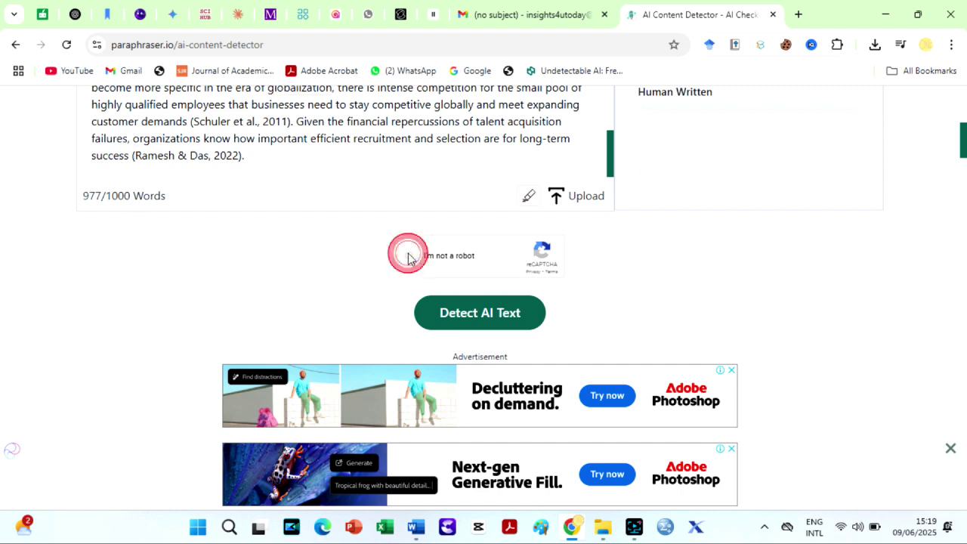
pyautogui.click(478, 316)
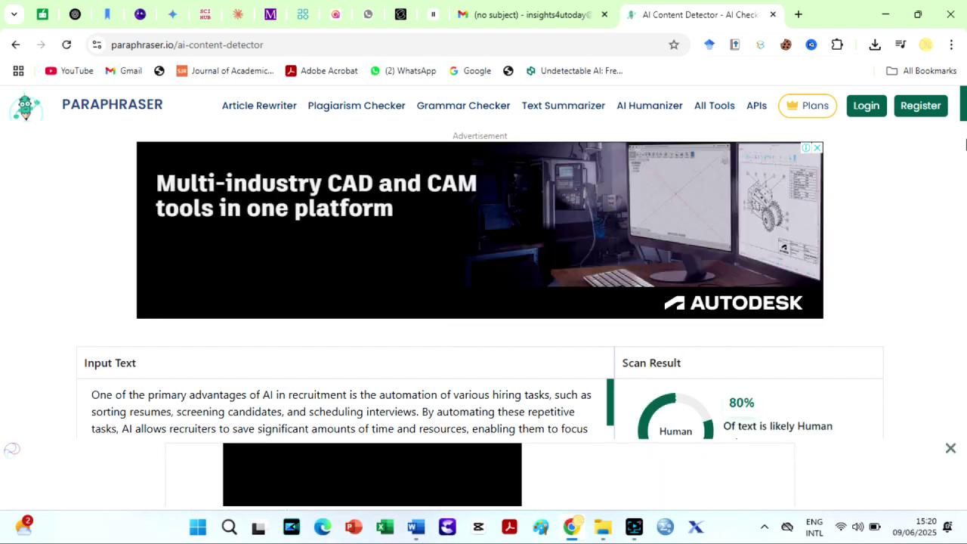
pyautogui.scroll(-3, 964, 113)
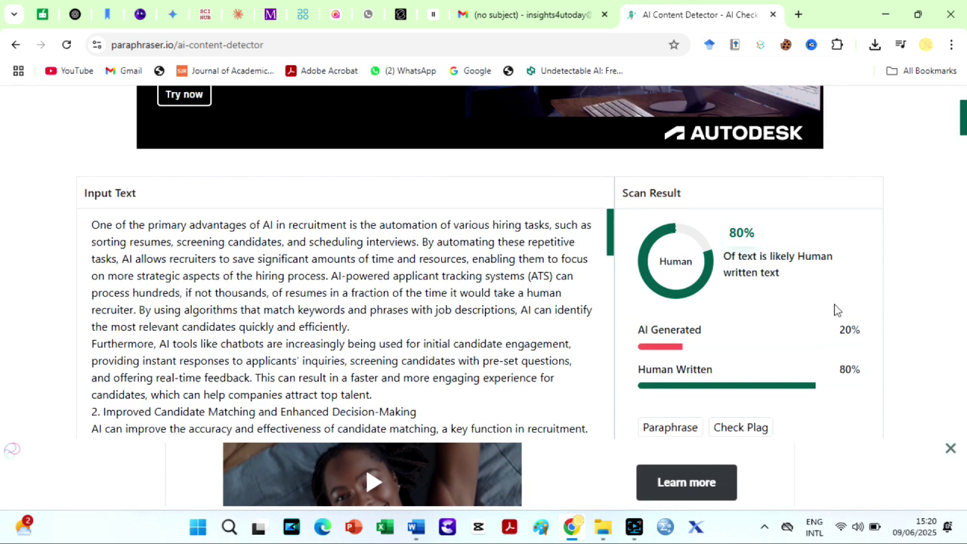
pyautogui.click(950, 450)
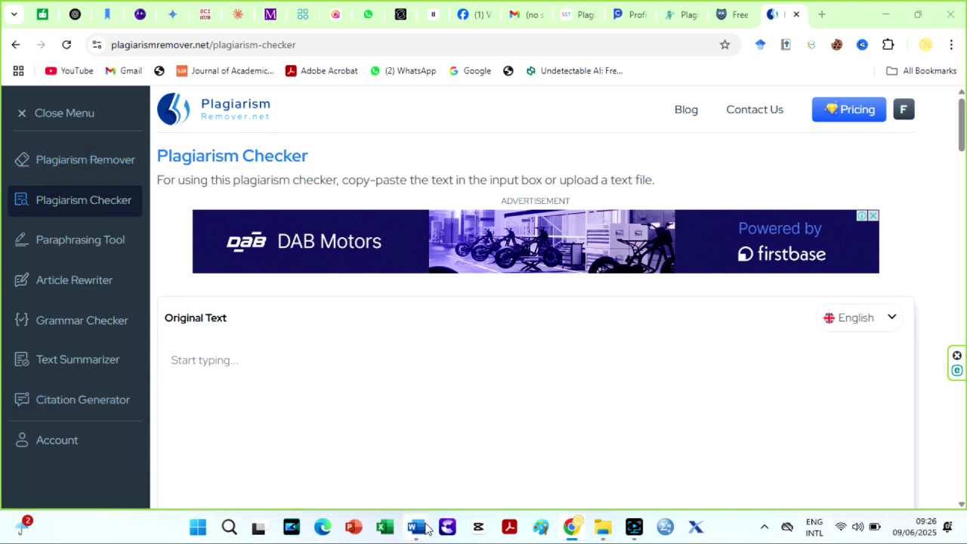
# Select all of the sample essay text in the Word document and copy it.
pyautogui.moveTo(416, 526)
pyautogui.click(363, 453)
pyautogui.hotkey('ctrl', 'a')
pyautogui.click(654, 321)
pyautogui.moveTo(960, 160)
pyautogui.mouseDown()
pyautogui.moveTo(965, 252)
pyautogui.moveTo(964, 174)
pyautogui.mouseUp()
pyautogui.rightClick(532, 310)
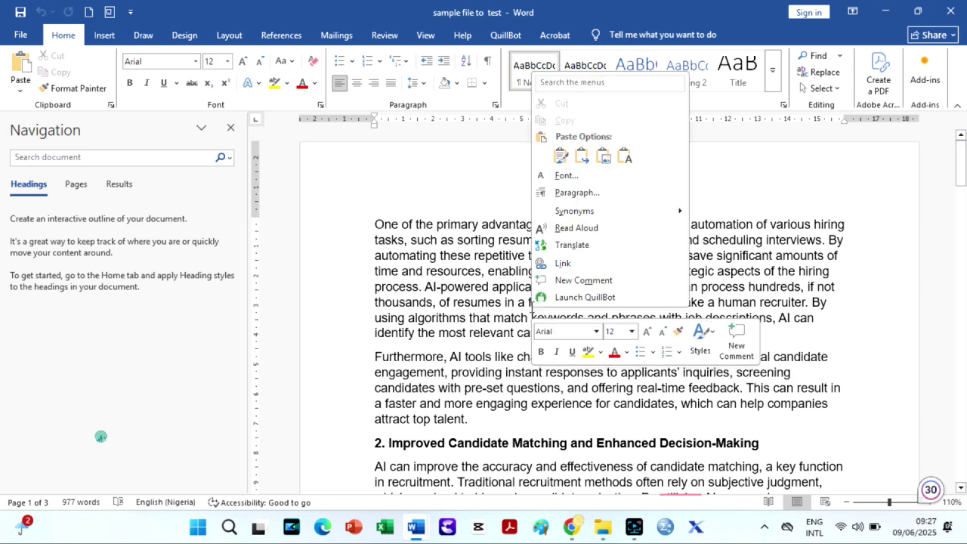
pyautogui.click(405, 272)
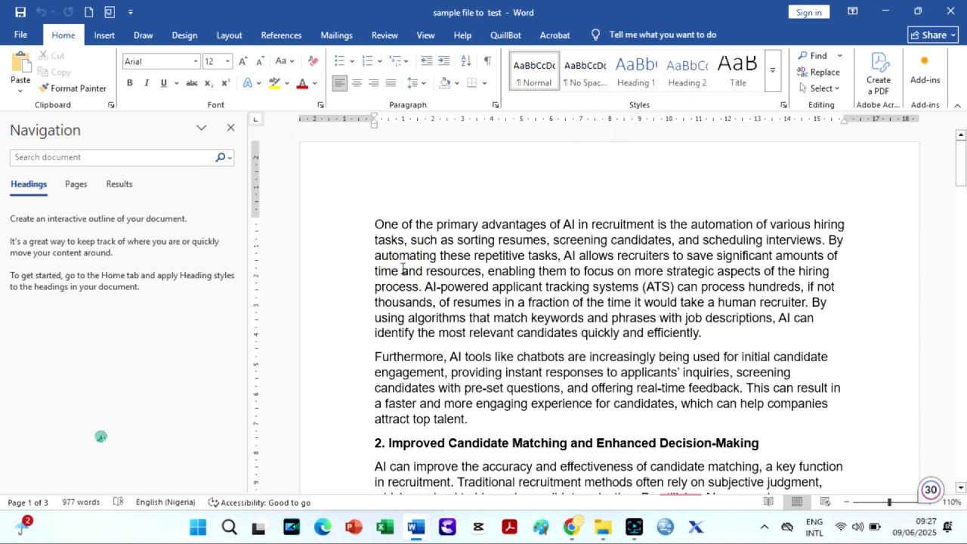
pyautogui.hotkey('ctrl', 'a')
pyautogui.rightClick(402, 273)
pyautogui.click(435, 285)
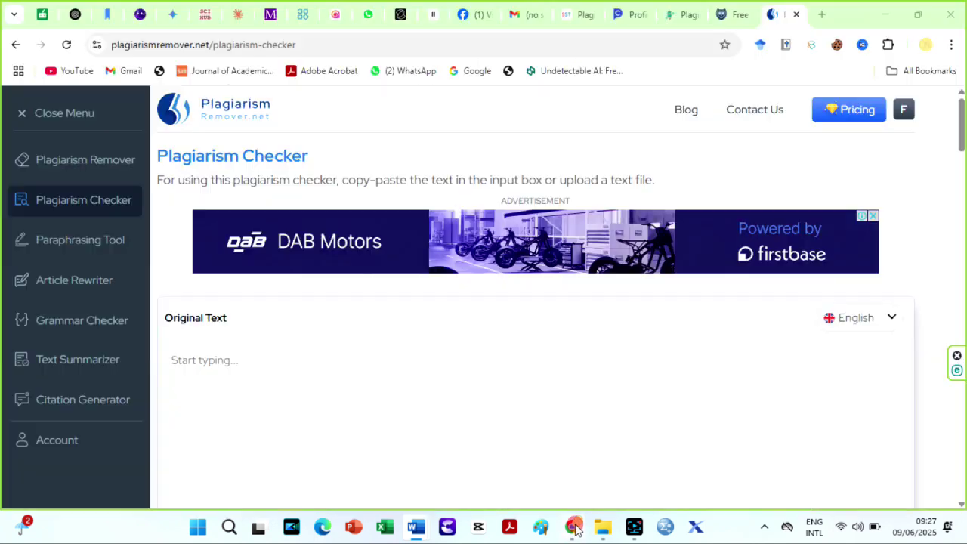
# Paste the essay into Original Text and check it, scoring 62% plagiarized and 38% unique.
pyautogui.click(326, 365)
pyautogui.hotkey('ctrl', 'v')
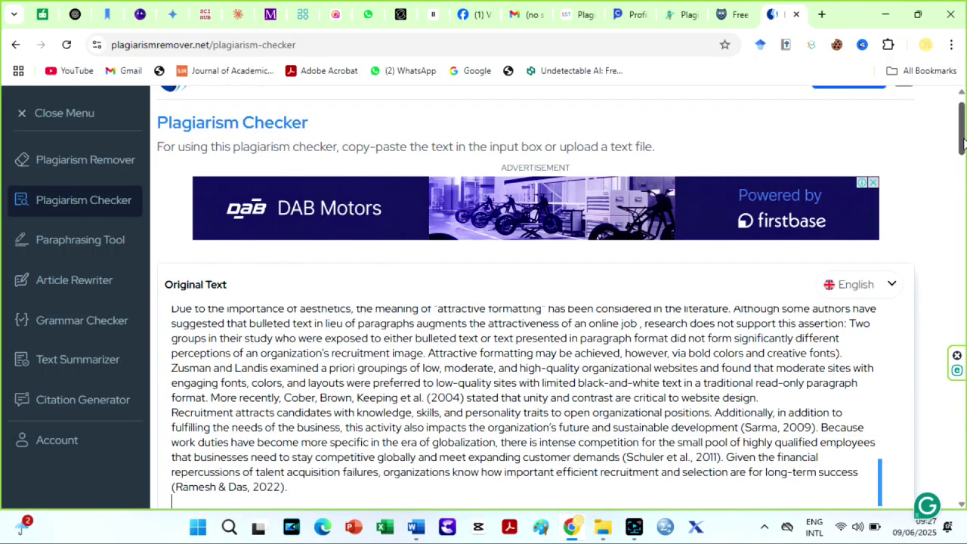
pyautogui.scroll(-4, 852, 232)
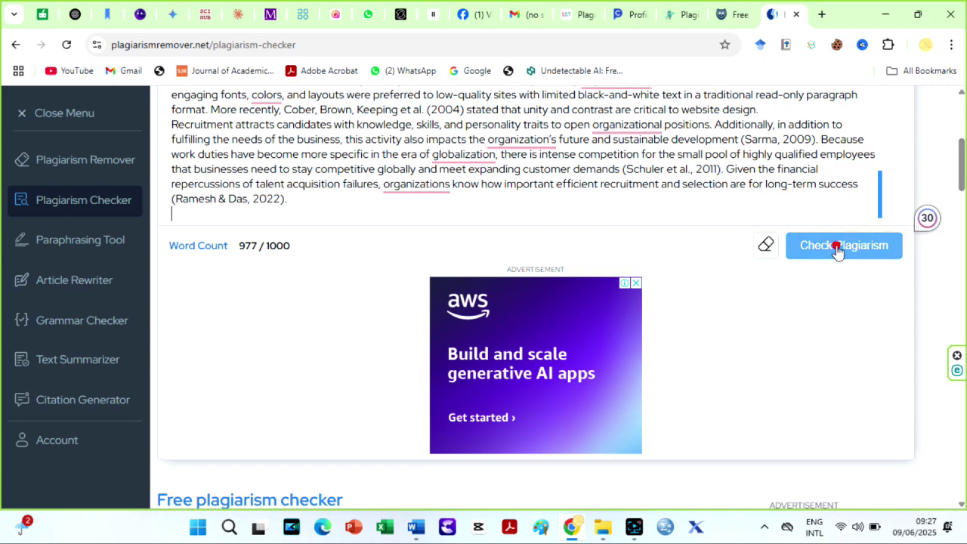
pyautogui.click(837, 250)
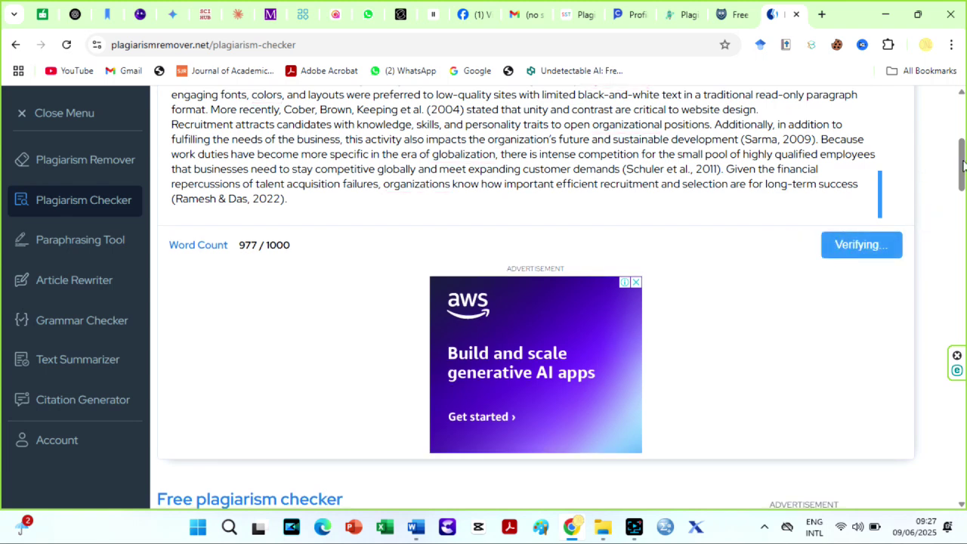
pyautogui.moveTo(962, 162); pyautogui.dragTo(963, 135)
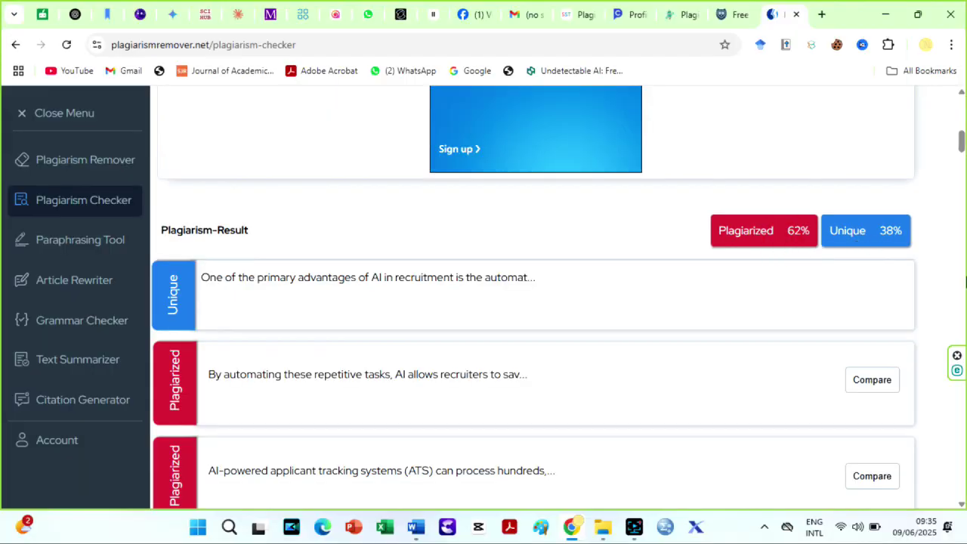
# Compare the prospective employees sentence with its matching Quizlet flash-card source.
pyautogui.click(963, 281)
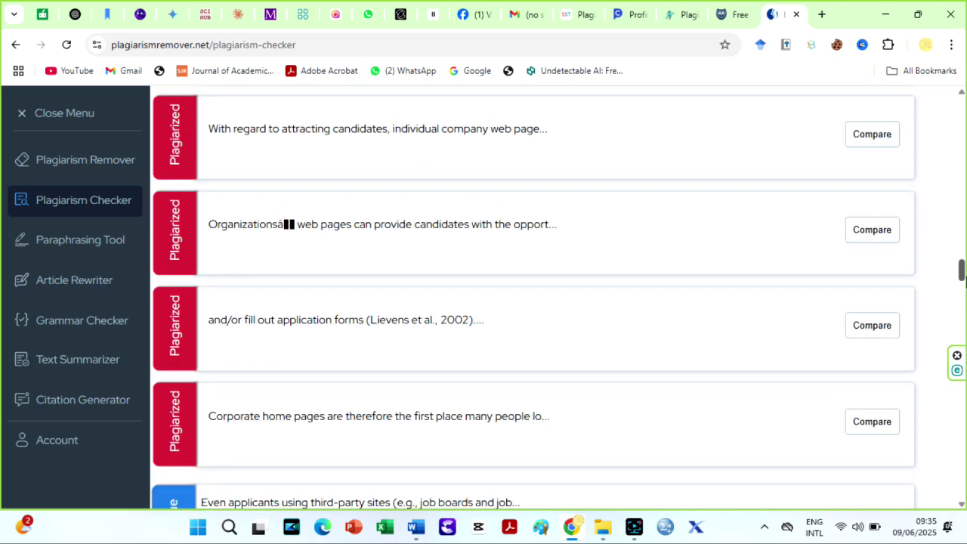
pyautogui.moveTo(963, 295); pyautogui.dragTo(928, 310)
pyautogui.click(861, 156)
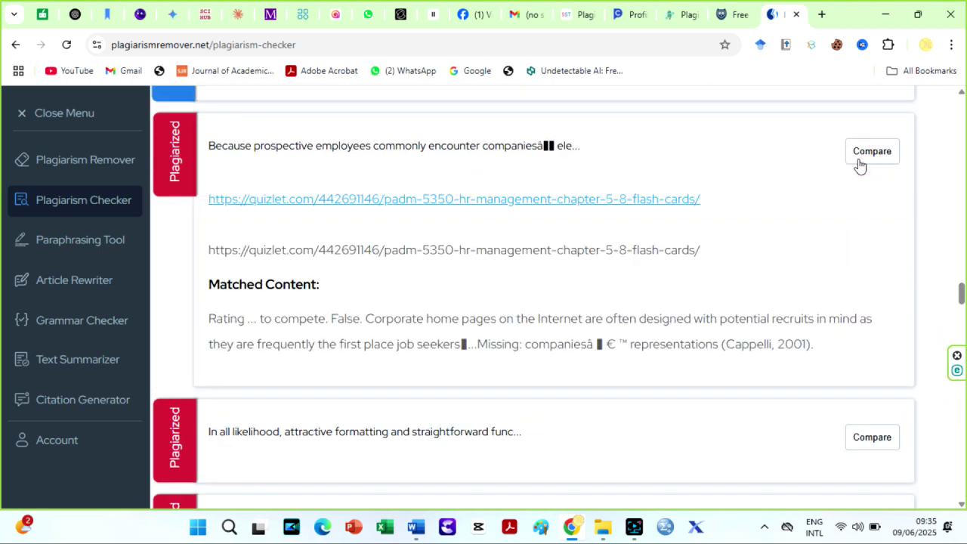